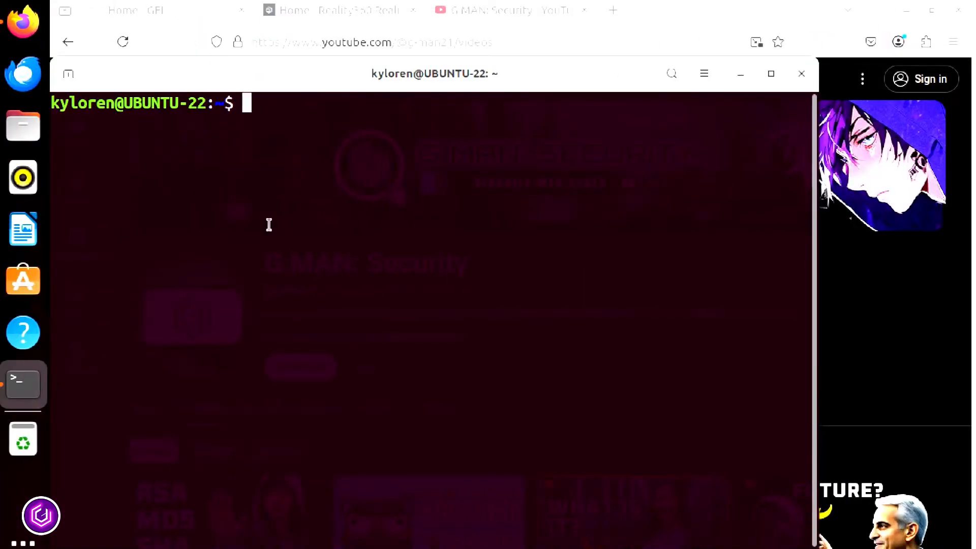
- Install docker-compose with sudo apt install, entering the sudo password and answering Y to the installation
{"action": "type", "text": "sudo apt inst"}
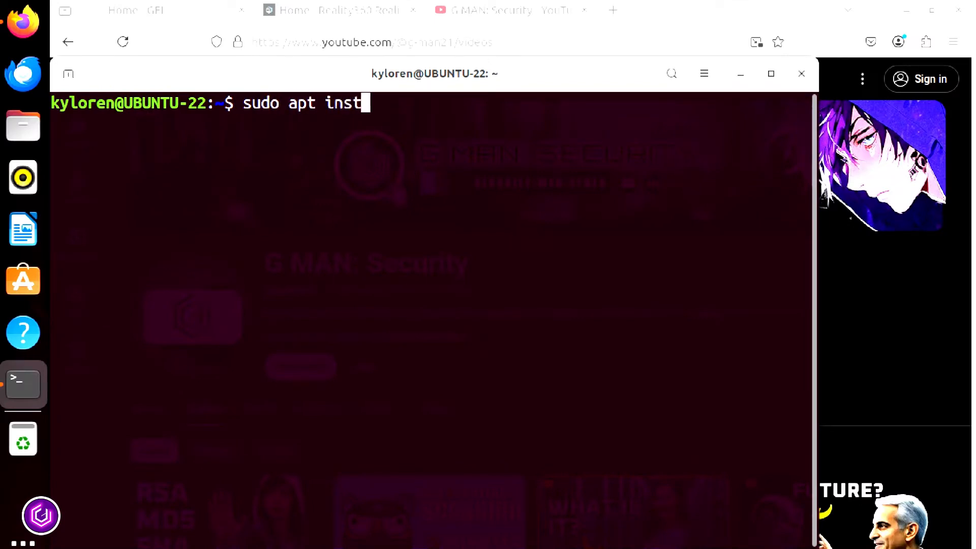
{"action": "type", "text": "all docker-compose"}
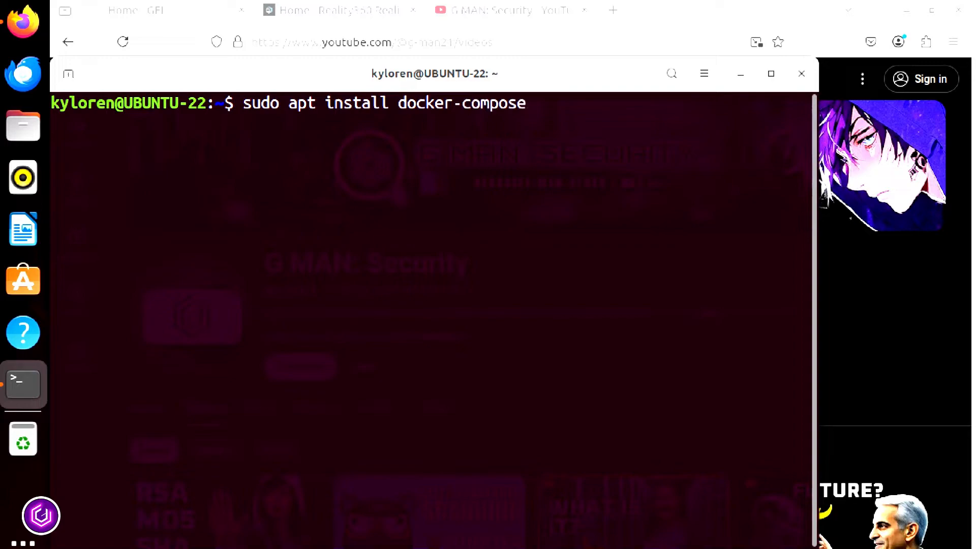
{"action": "key", "text": "Return"}
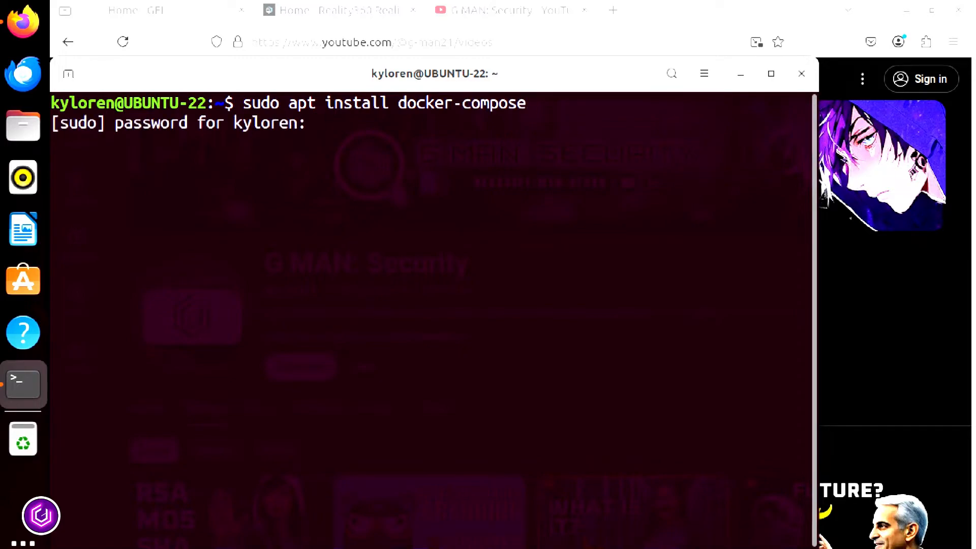
{"action": "key", "text": "Return"}
{"action": "type", "text": "Y"}
{"action": "key", "text": "Return"}
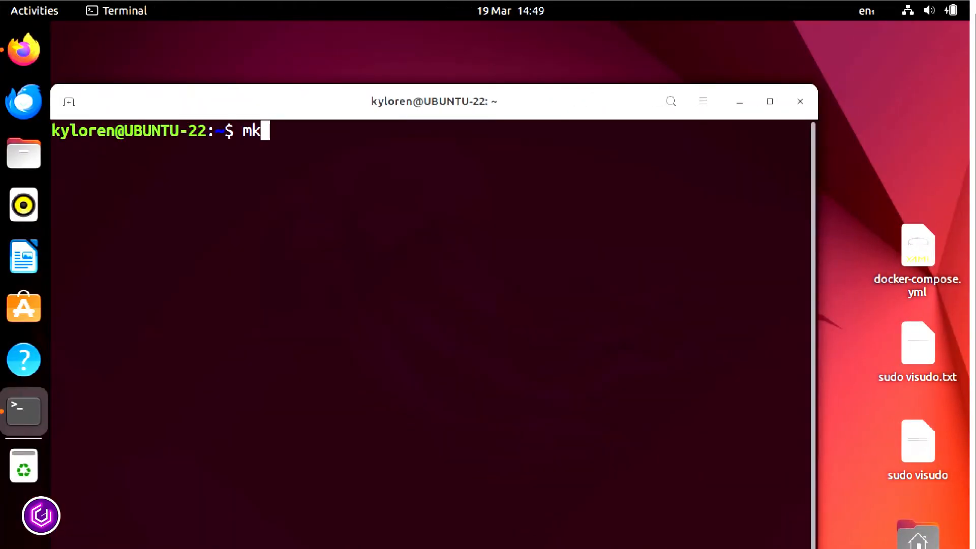
- Create a directory named mykuma and make it the current working directory
{"action": "type", "text": "dir mykuma"}
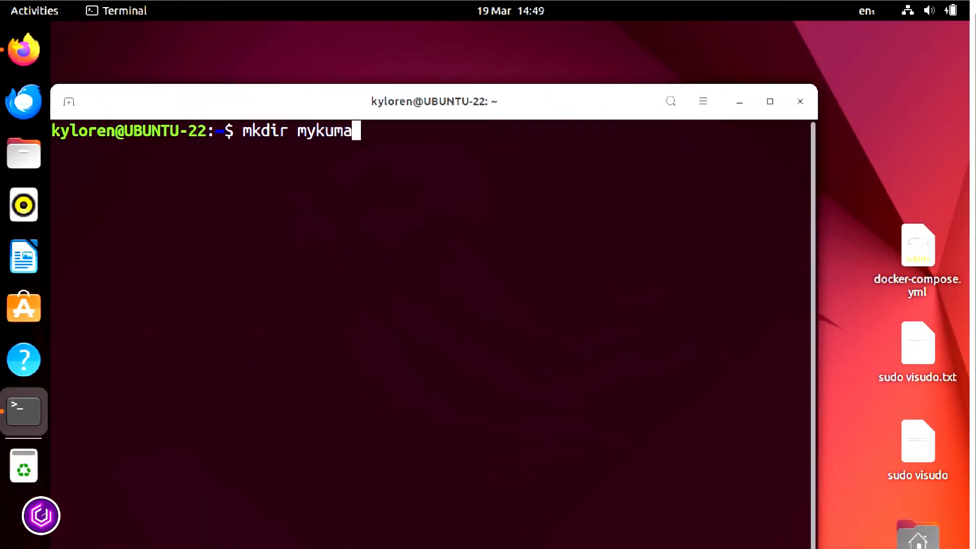
{"action": "key", "text": "Return"}
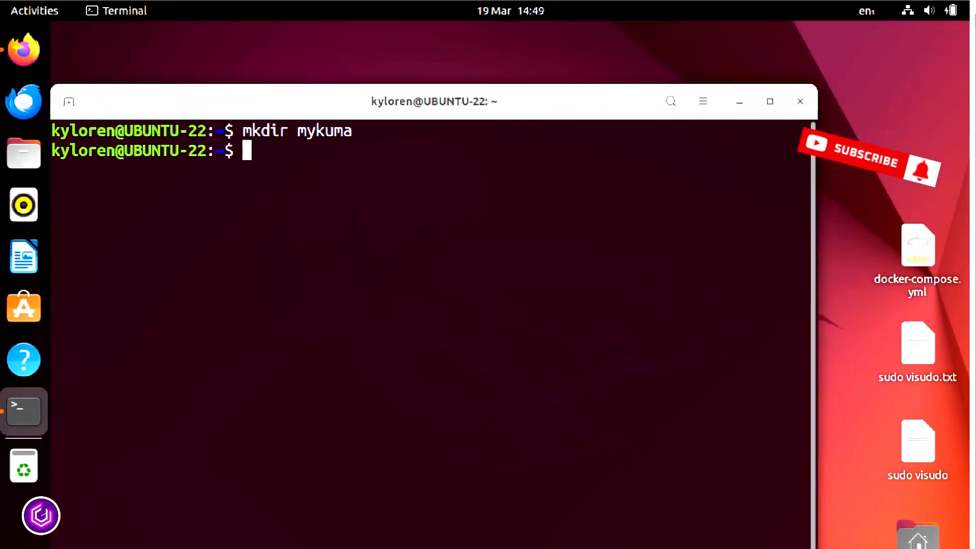
{"action": "type", "text": "cd mykum"}
{"action": "key", "text": "Tab"}
{"action": "key", "text": "Return"}
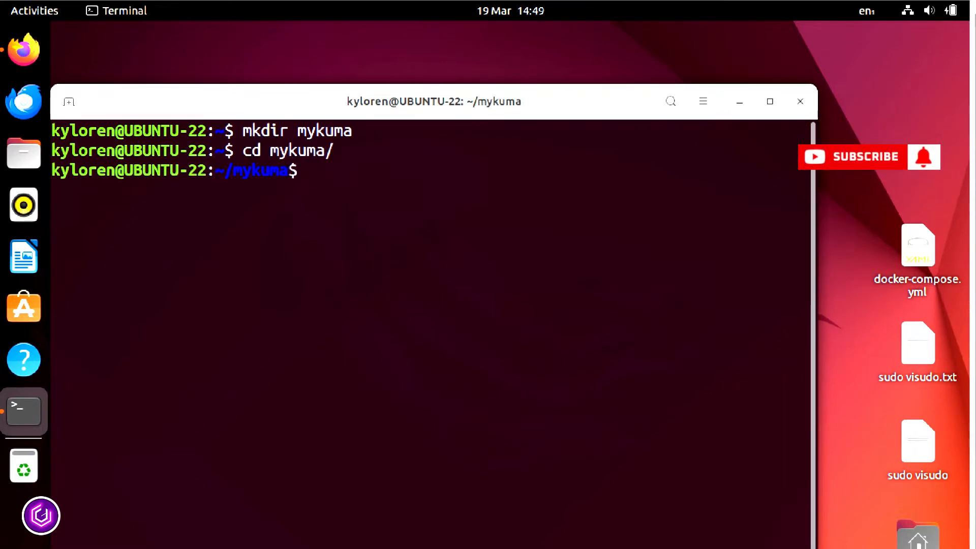
- Create docker-compose.yml in nano and paste the uptime-kuma service definition using image louislam/uptime-kuma:1, port mapping 3001:3001 and restart always
{"action": "type", "text": "nano do"}
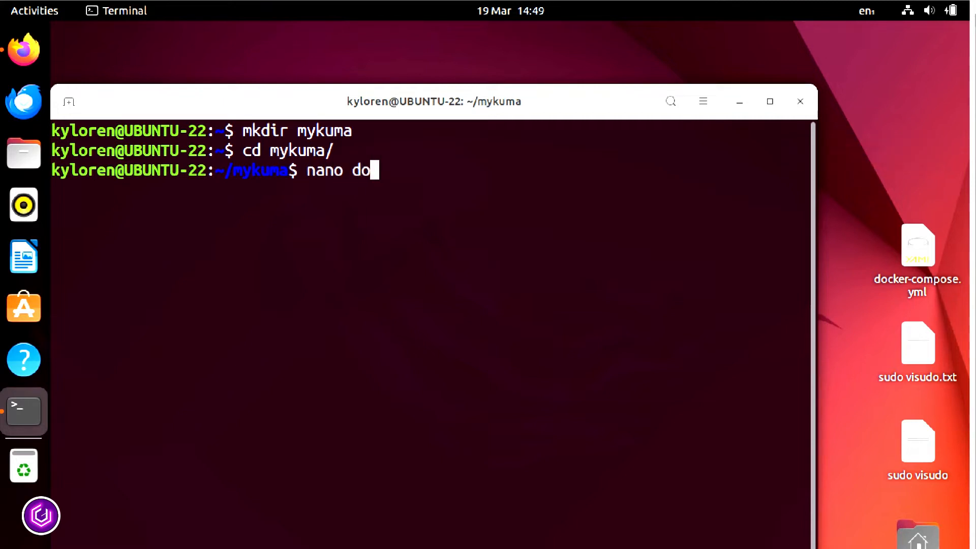
{"action": "type", "text": "cker-compos"}
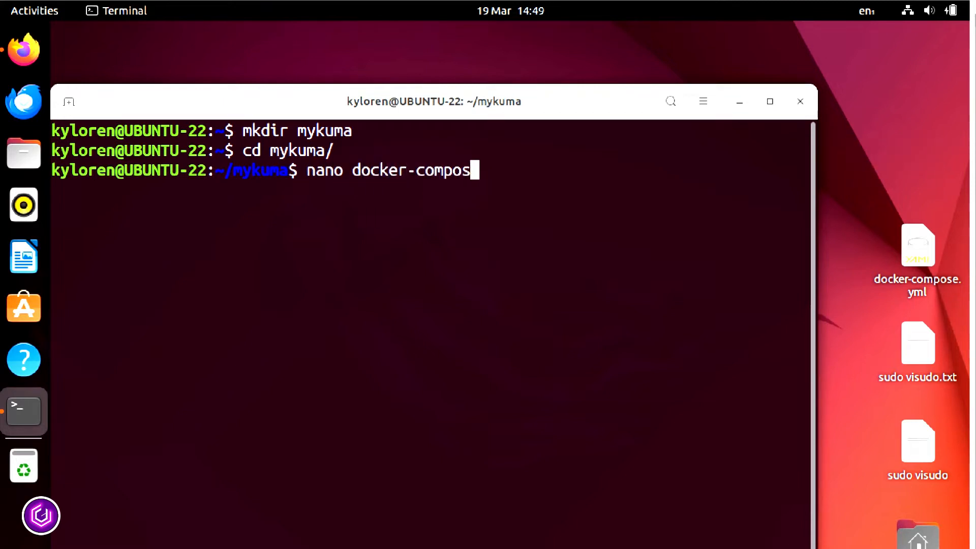
{"action": "type", "text": "e.yml"}
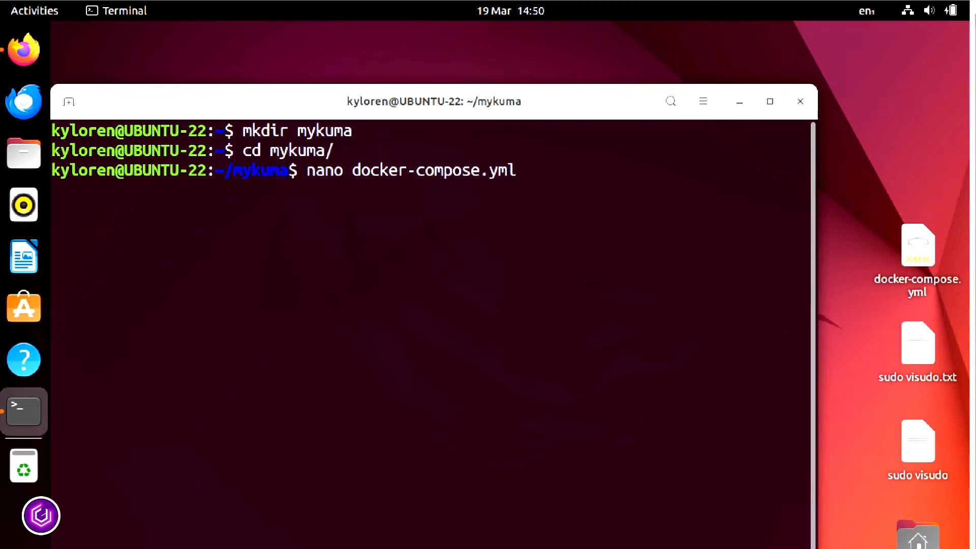
{"action": "key", "text": "Return"}
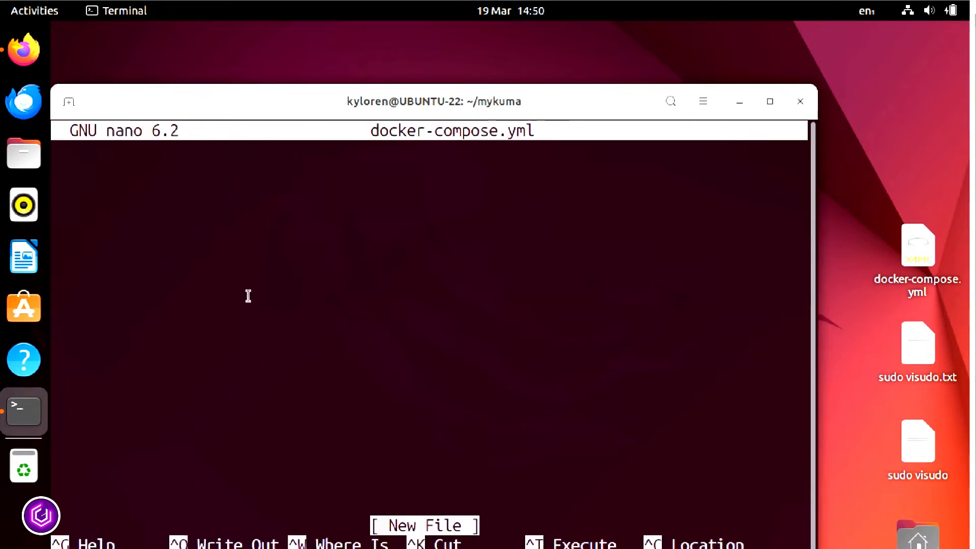
{"action": "right_click", "coordinate": [126, 159]}
{"action": "left_click", "coordinate": [172, 209]}
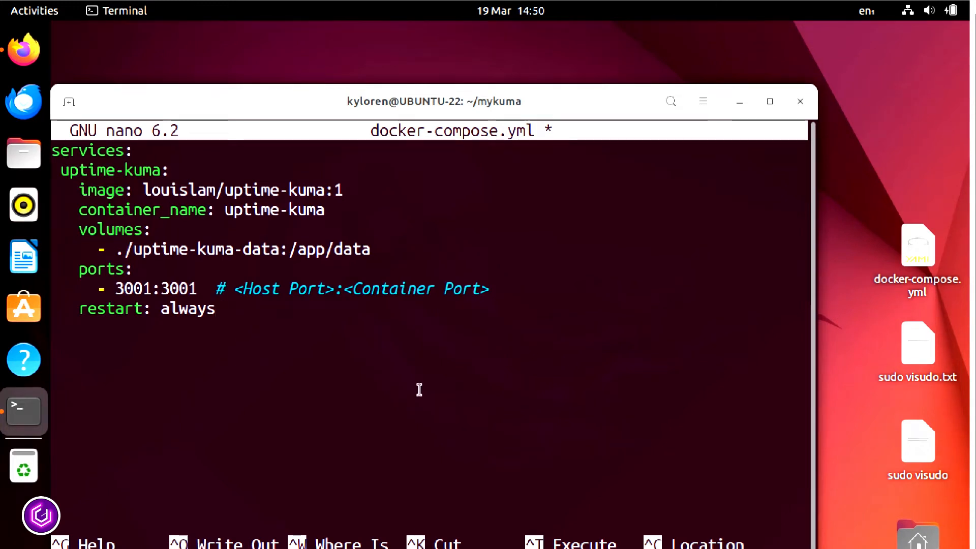
- Write docker-compose.yml to disk, exit nano and list the contents of the mykuma directory
{"action": "key", "text": "ctrl+o"}
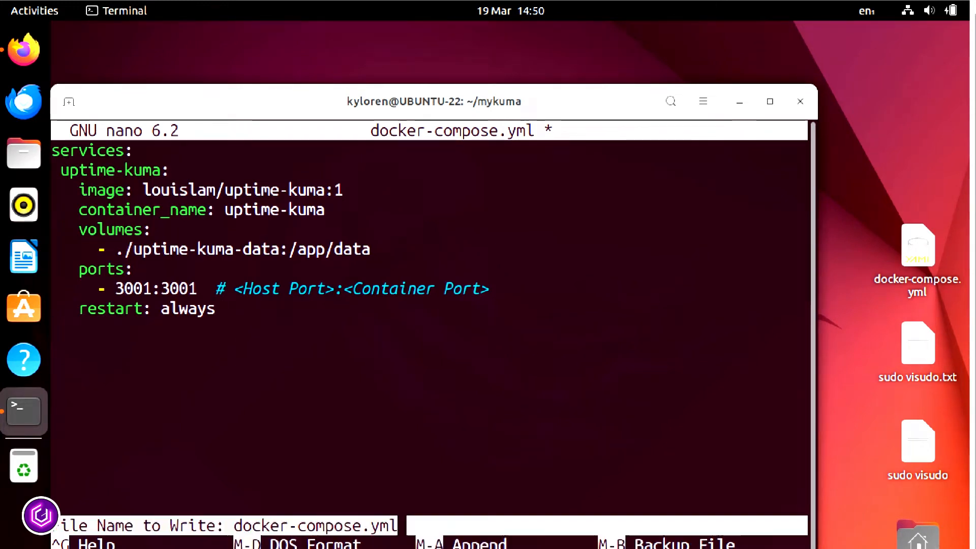
{"action": "key", "text": "Return"}
{"action": "key", "text": "ctrl+x"}
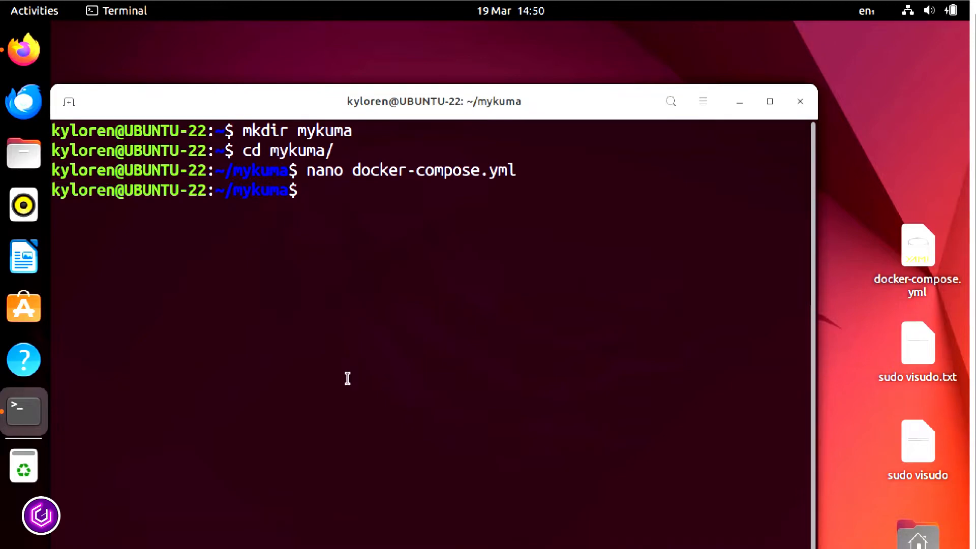
{"action": "type", "text": "ls"}
{"action": "key", "text": "Return"}
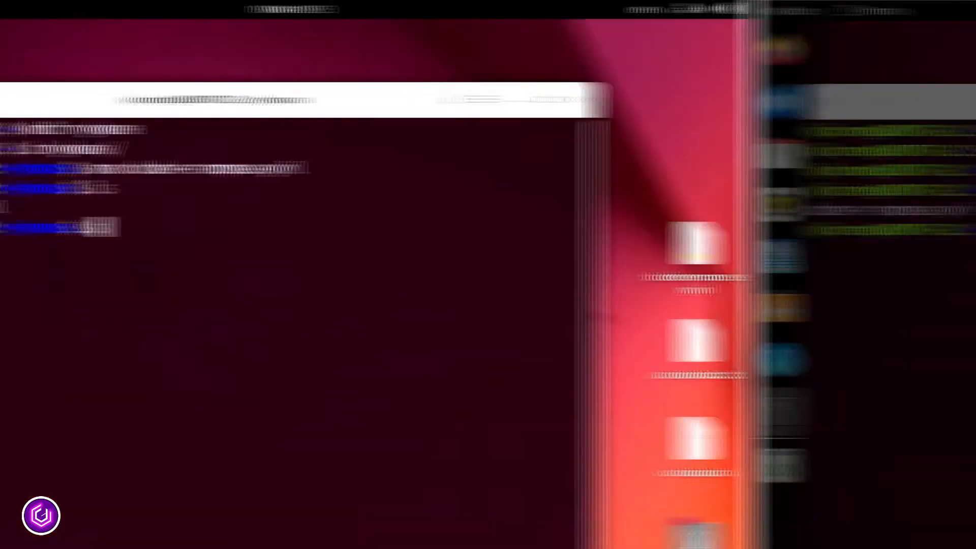
- Start the service in detached mode with sudo docker-compose up -d, entering the sudo password
{"action": "type", "text": "do"}
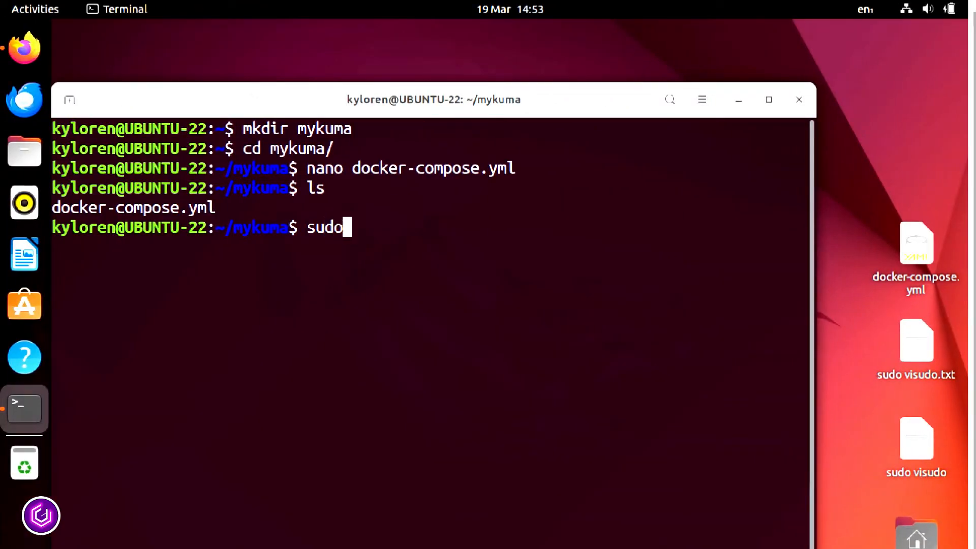
{"action": "type", "text": " docker-compose "}
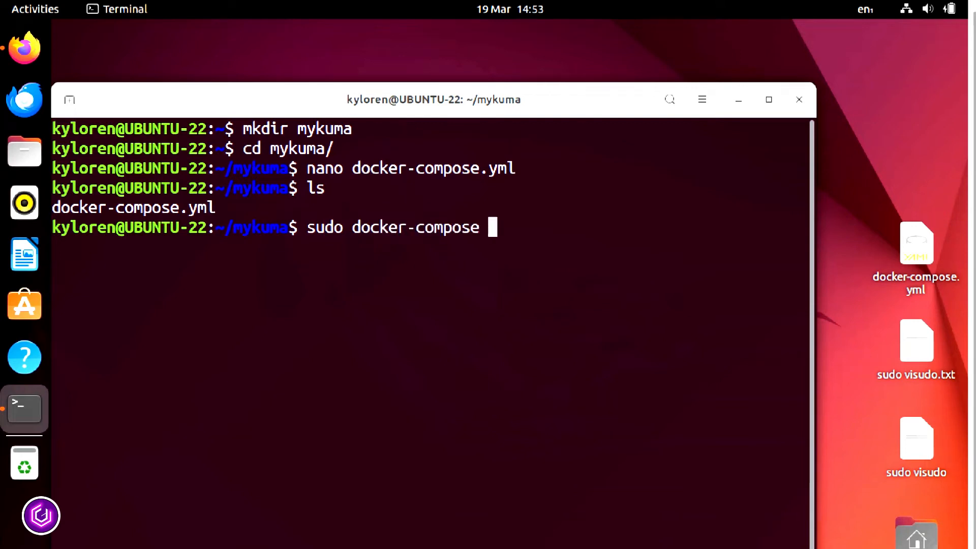
{"action": "type", "text": "up "}
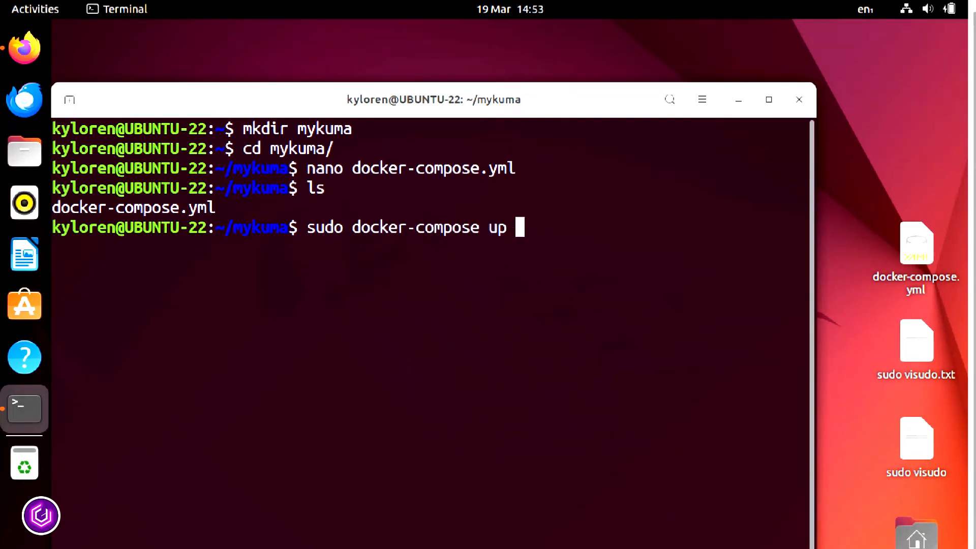
{"action": "type", "text": "-d"}
{"action": "key", "text": "Return"}
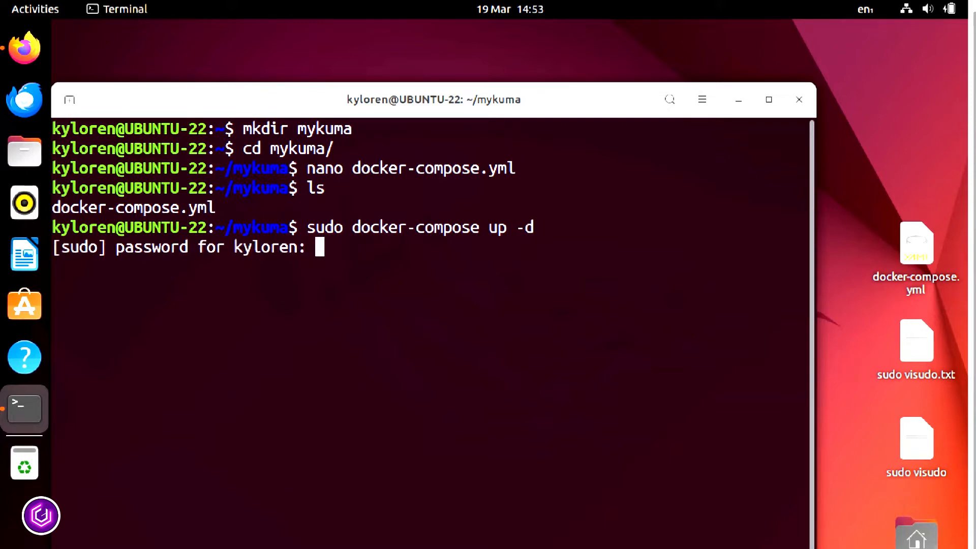
{"action": "key", "text": "Return"}
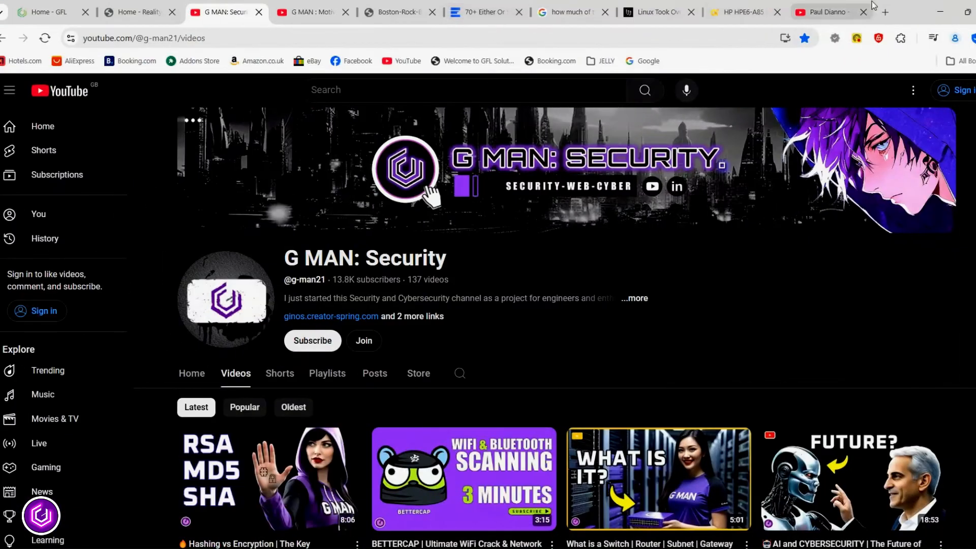
- Switch to the web browser and open 192.168.0.32:3001 in a new tab
{"action": "key", "text": "ctrl+t"}
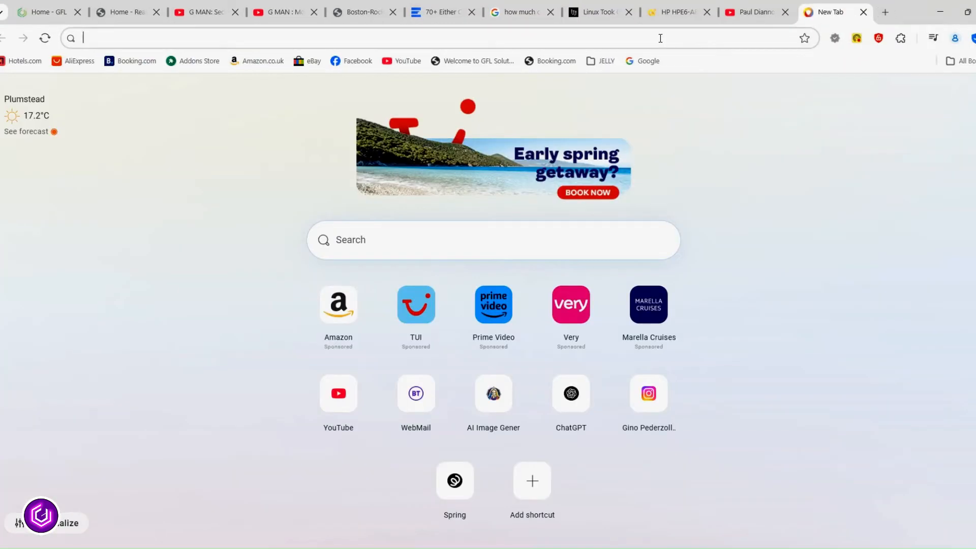
{"action": "type", "text": "192.1"}
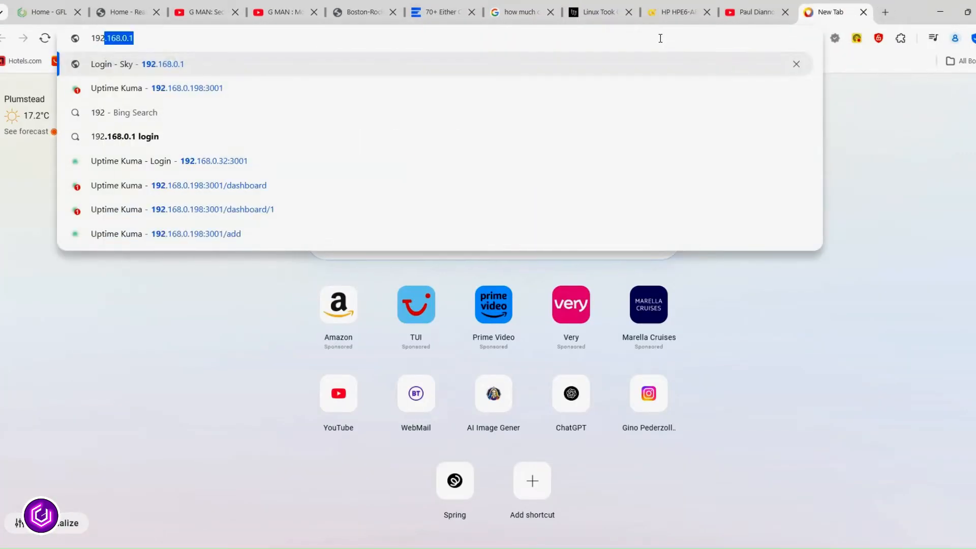
{"action": "type", "text": "68"}
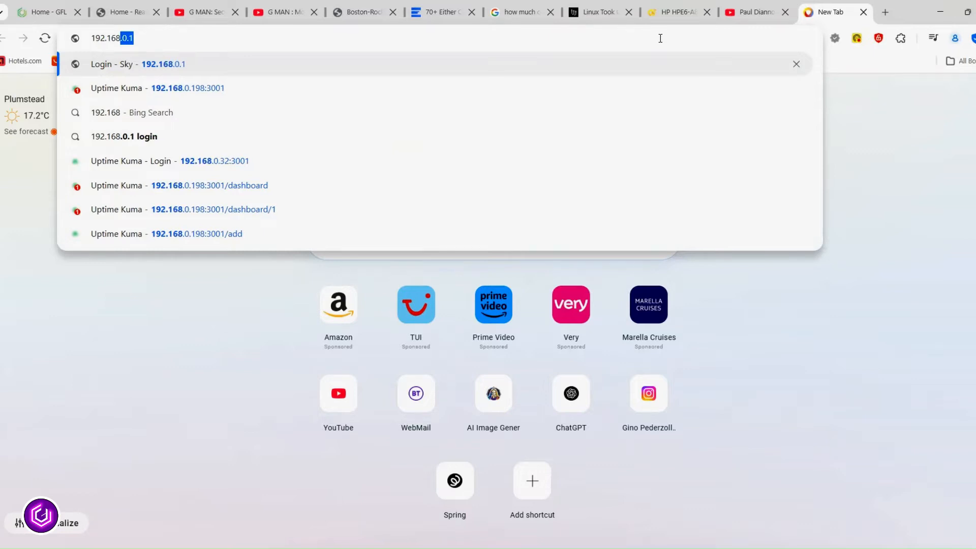
{"action": "type", "text": ".0.32:30"}
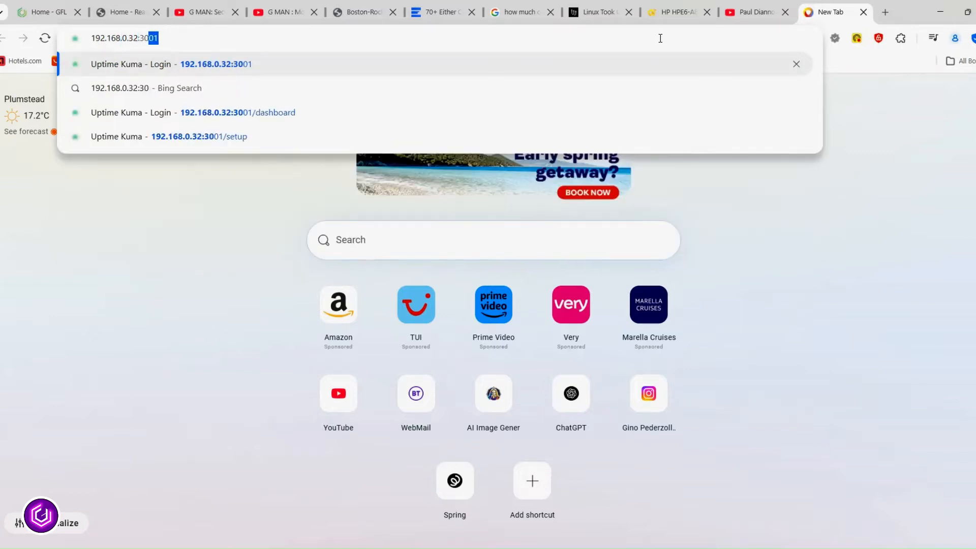
{"action": "type", "text": "01"}
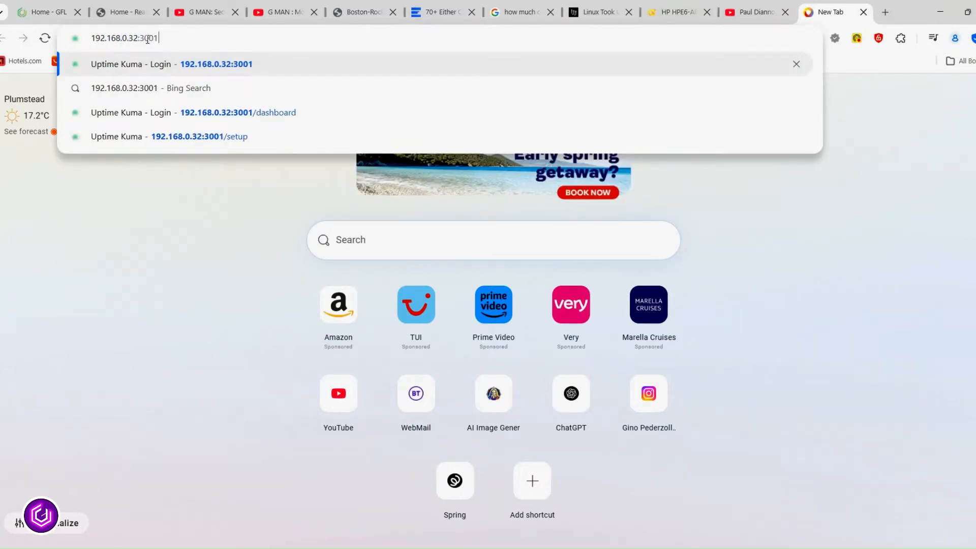
{"action": "key", "text": "Return"}
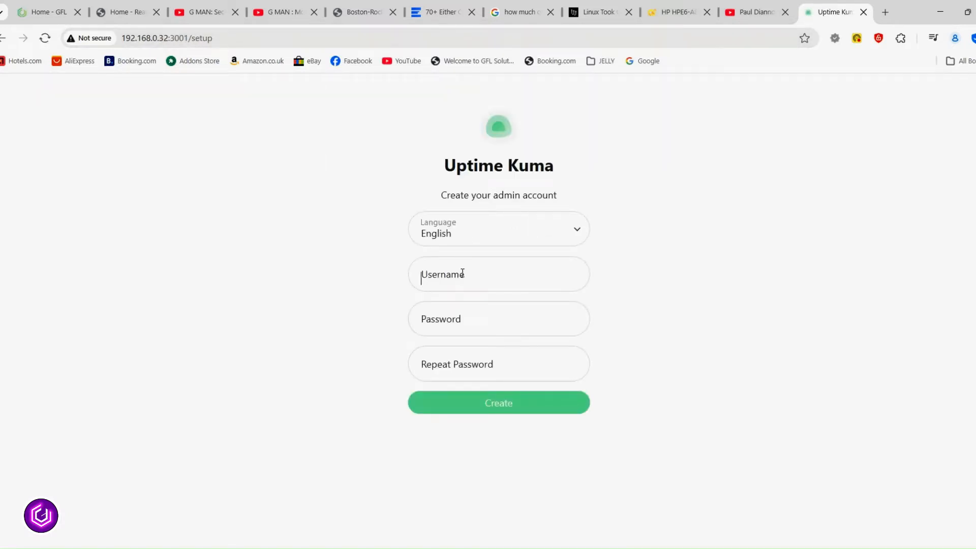
- Create the Uptime Kuma admin account by filling in the username, the password and the repeated password
{"action": "left_click", "coordinate": [462, 273]}
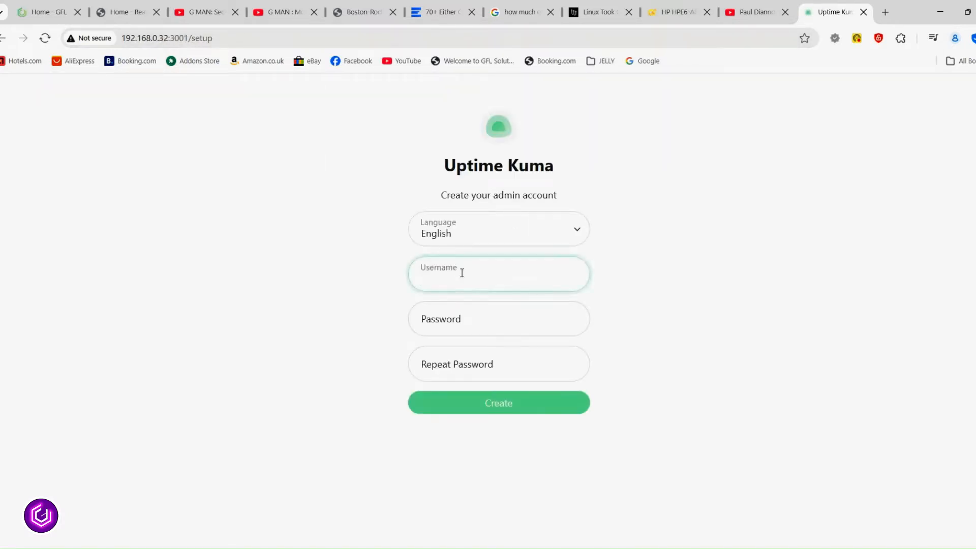
{"action": "left_click", "coordinate": [462, 325]}
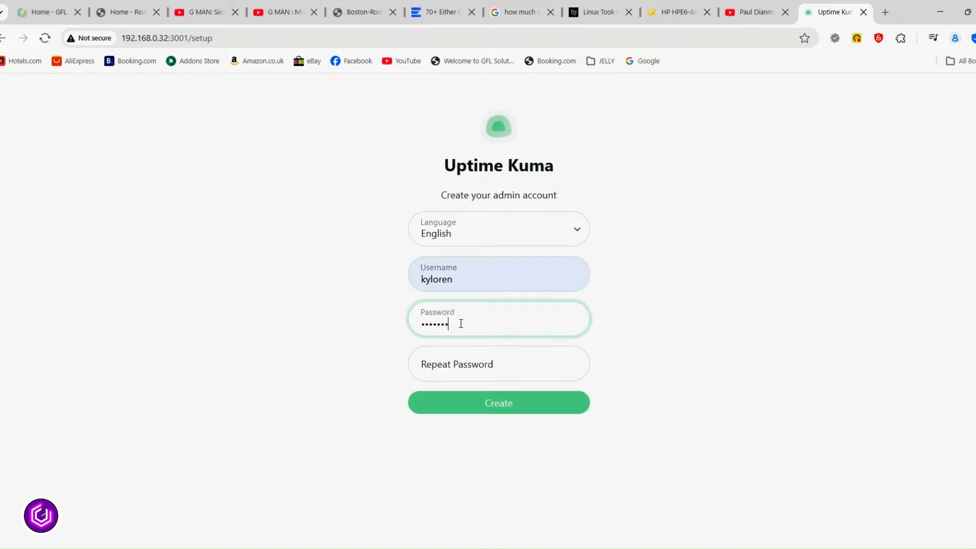
{"action": "left_click", "coordinate": [457, 366]}
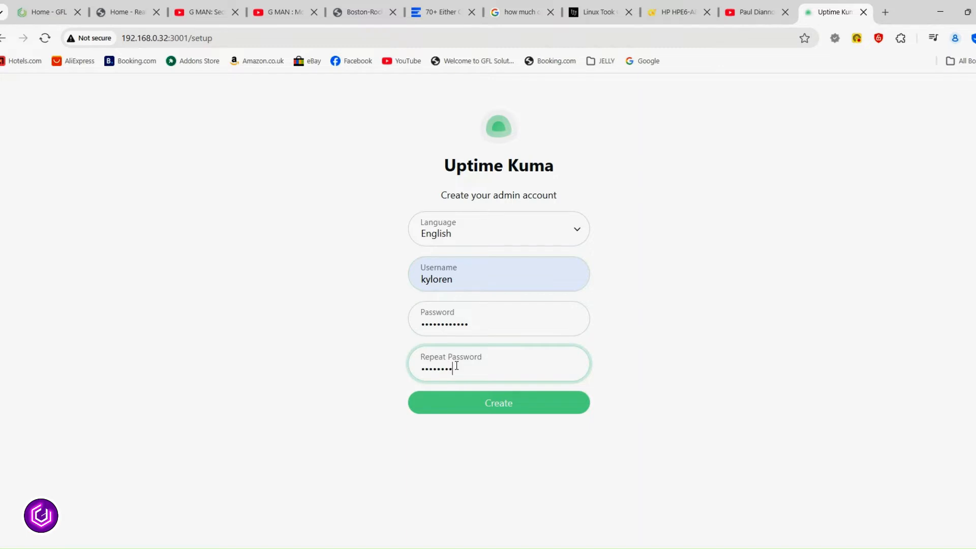
{"action": "left_click", "coordinate": [515, 393]}
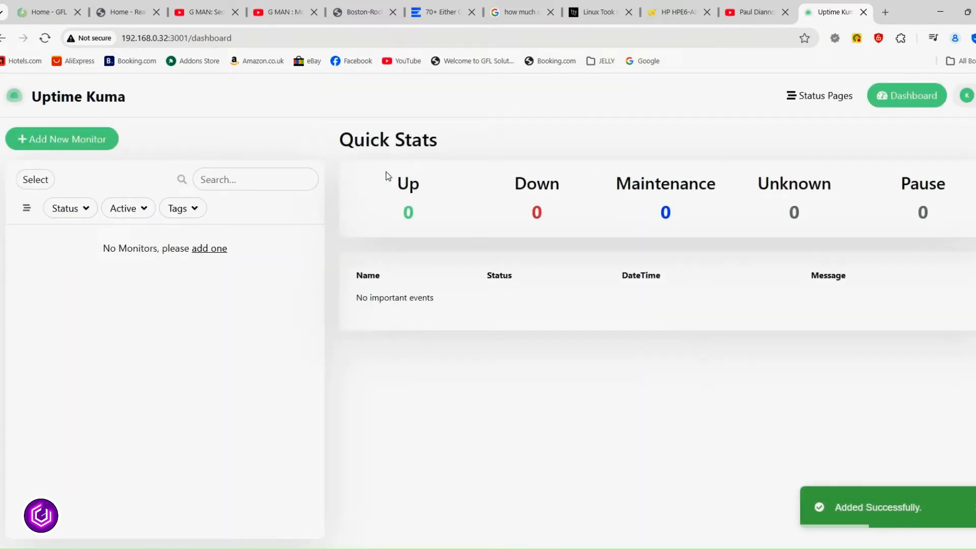
- Set the theme to Dark in Uptime Kuma's appearance settings
{"action": "left_click", "coordinate": [966, 95]}
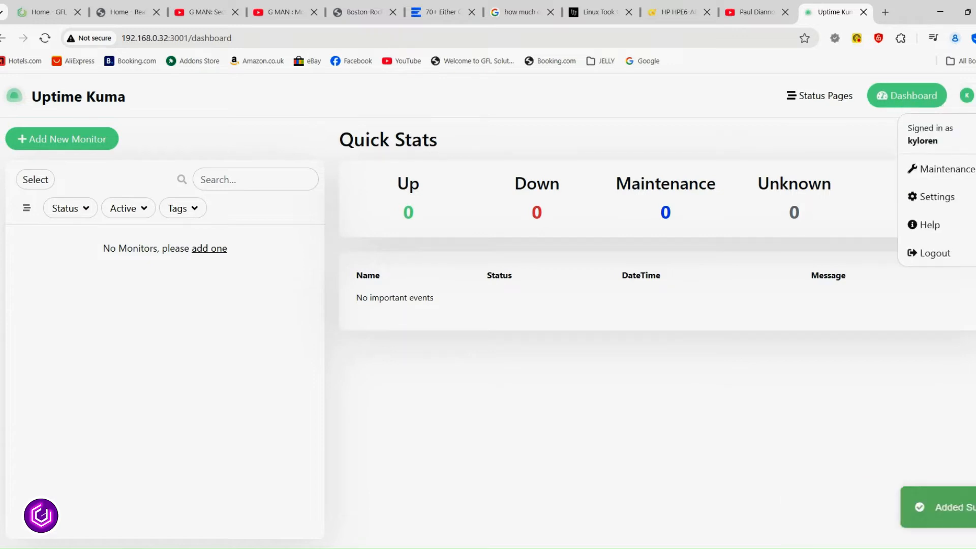
{"action": "left_click", "coordinate": [933, 196]}
{"action": "left_click", "coordinate": [397, 235]}
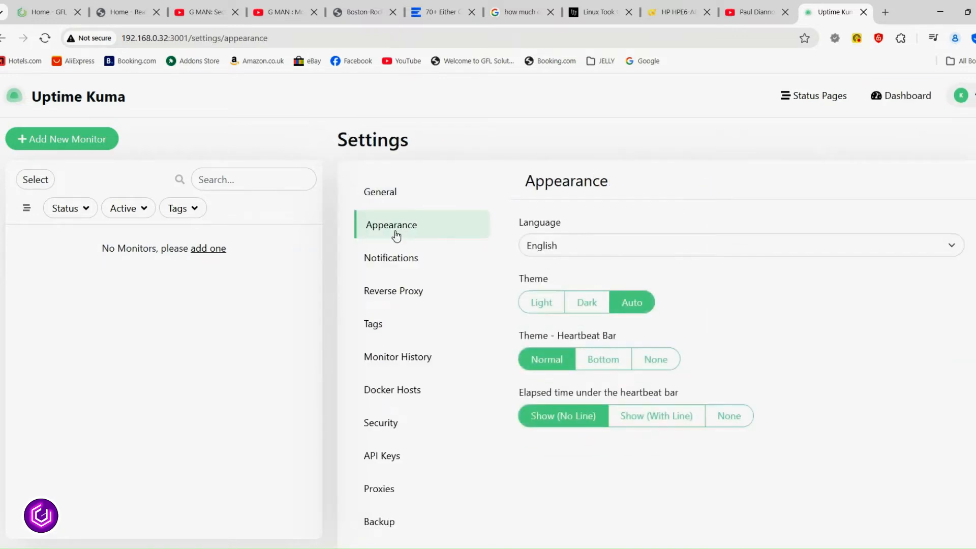
{"action": "left_click", "coordinate": [586, 304]}
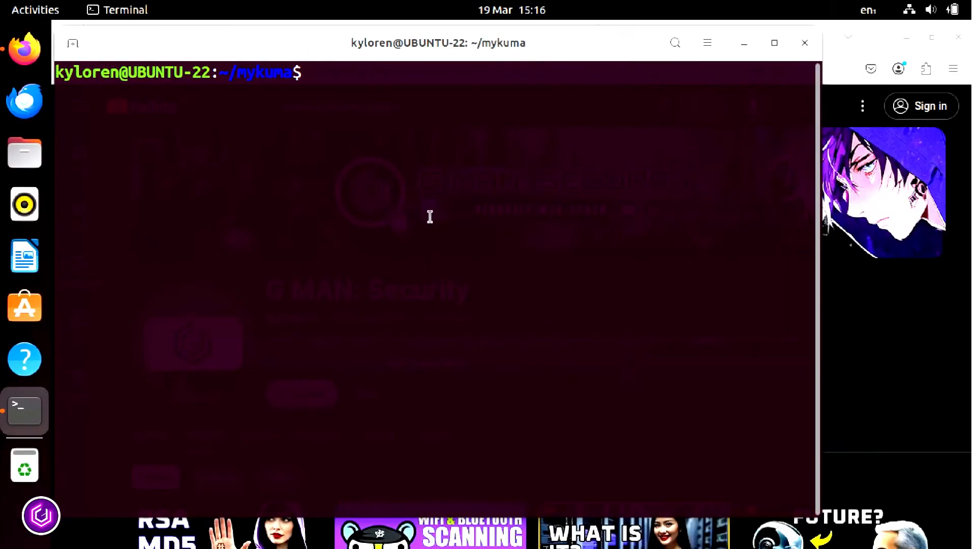
- List the hosts on the 192.168.0.0/24 network with nmap -sL and look through the scan report
{"action": "type", "text": "nmap "}
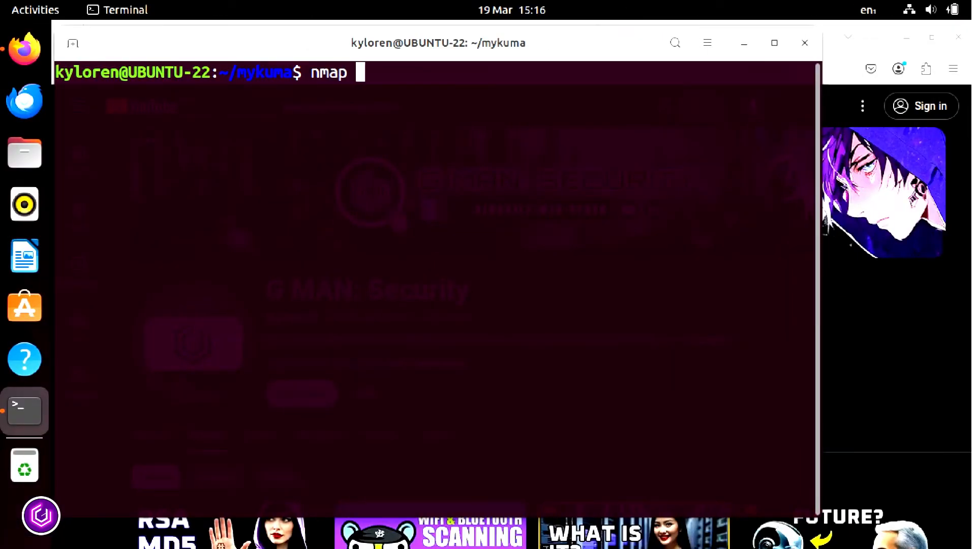
{"action": "type", "text": "-sL"}
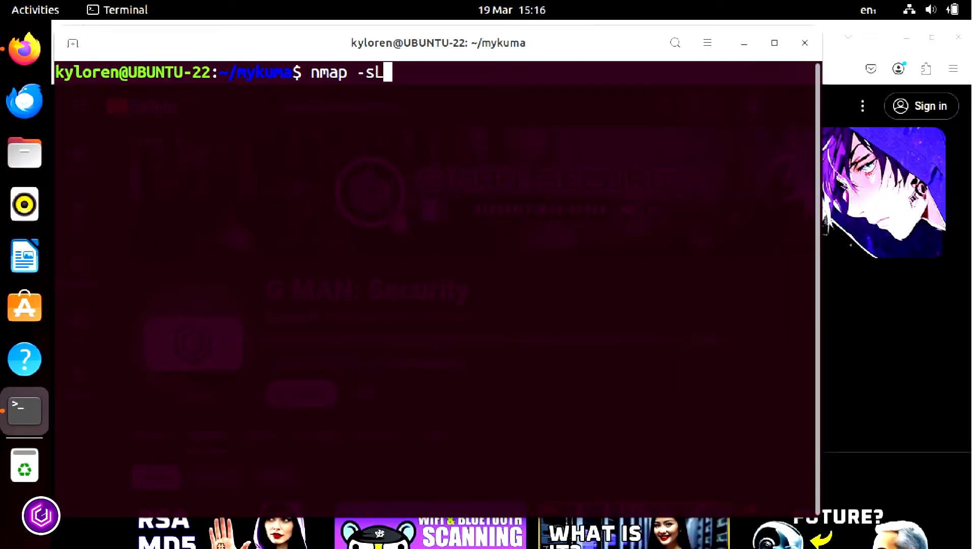
{"action": "type", "text": " 192.16"}
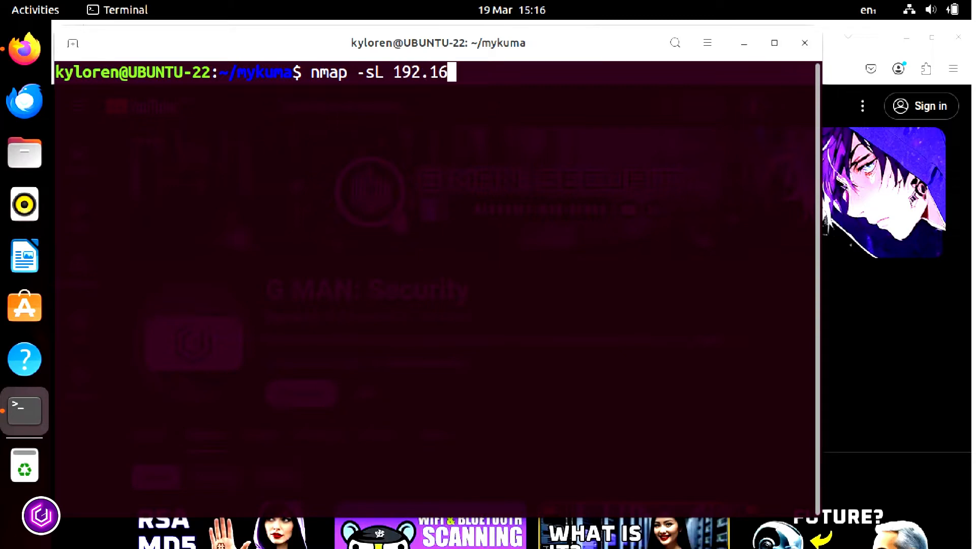
{"action": "type", "text": "8.0.0"}
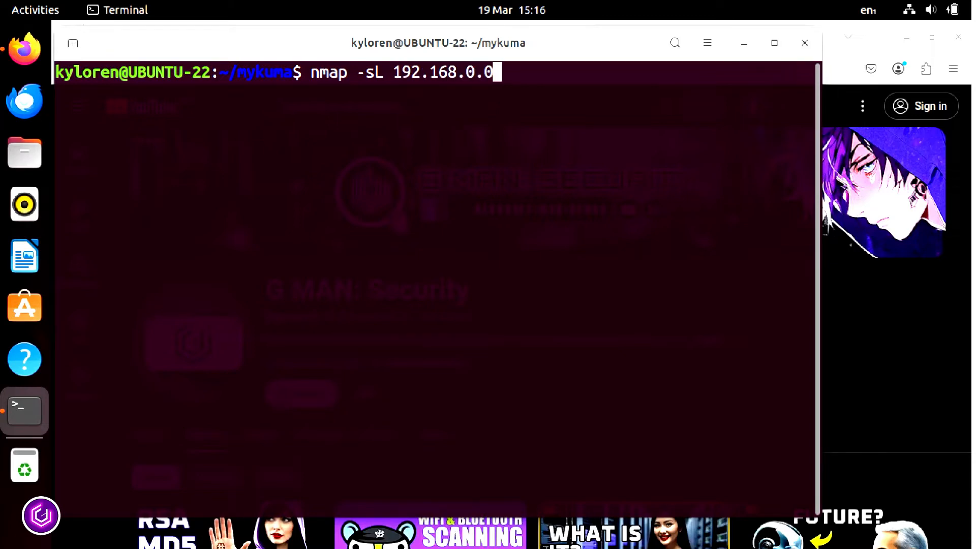
{"action": "type", "text": "/24"}
{"action": "key", "text": "Return"}
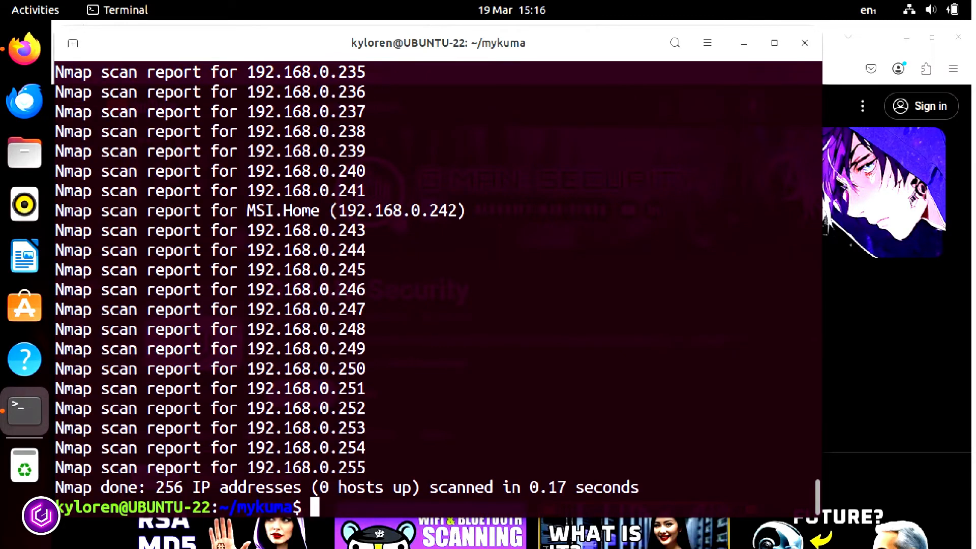
{"action": "left_click_drag", "start_coordinate": [817, 501], "coordinate": [820, 285]}
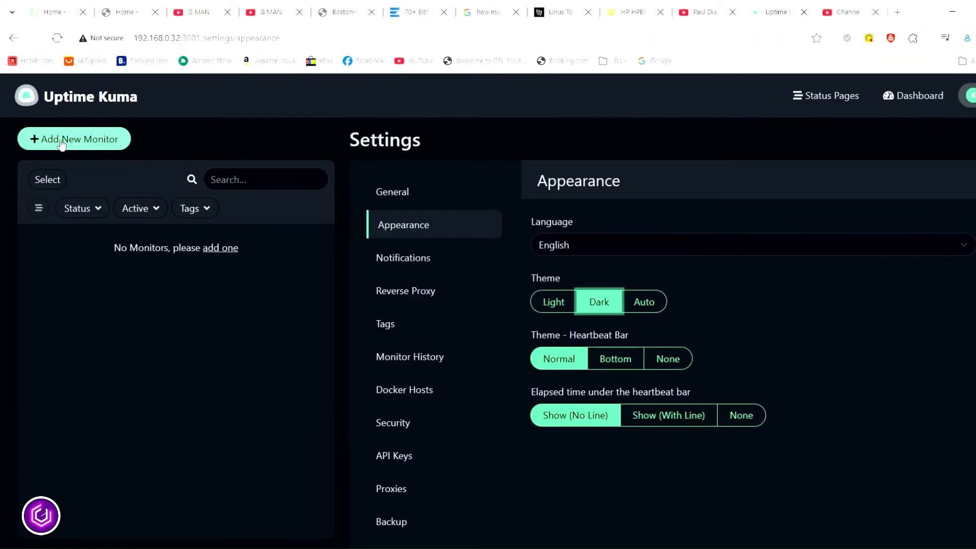
{"action": "left_click", "coordinate": [62, 144]}
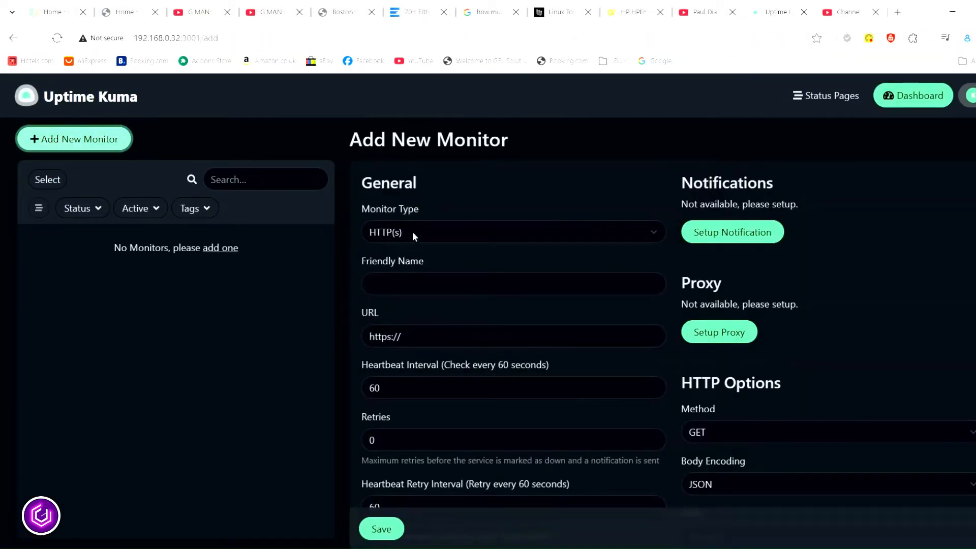
{"action": "left_click", "coordinate": [625, 232]}
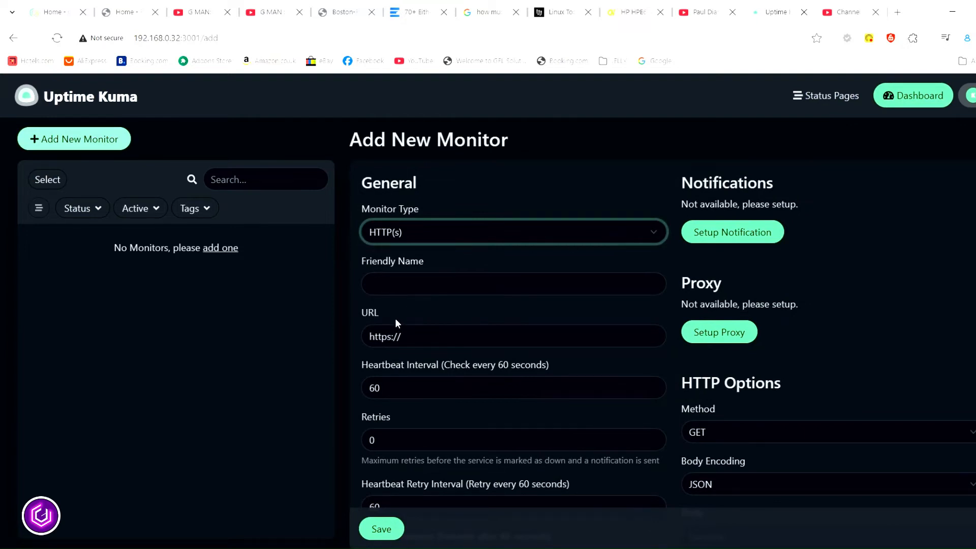
{"action": "left_click", "coordinate": [398, 284]}
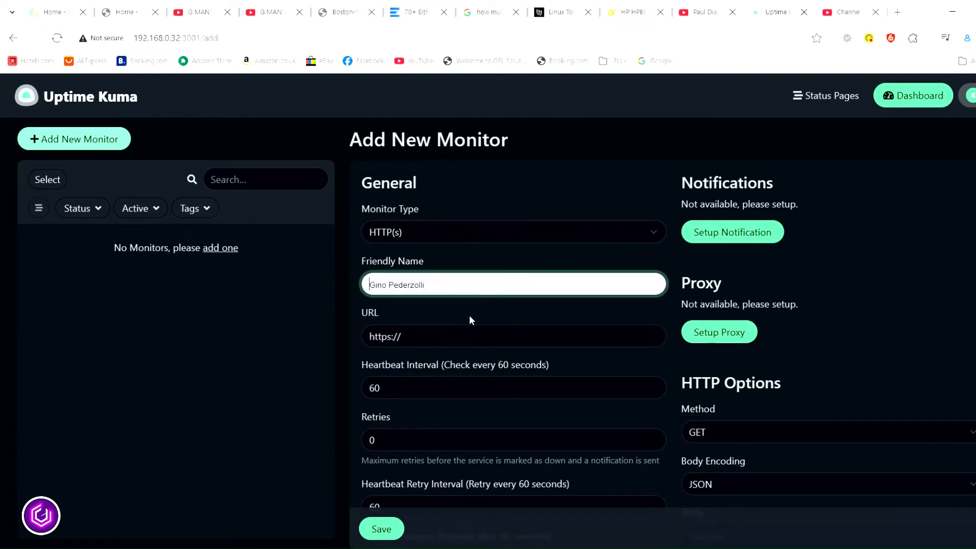
{"action": "left_click", "coordinate": [447, 396]}
{"action": "left_click", "coordinate": [420, 334]}
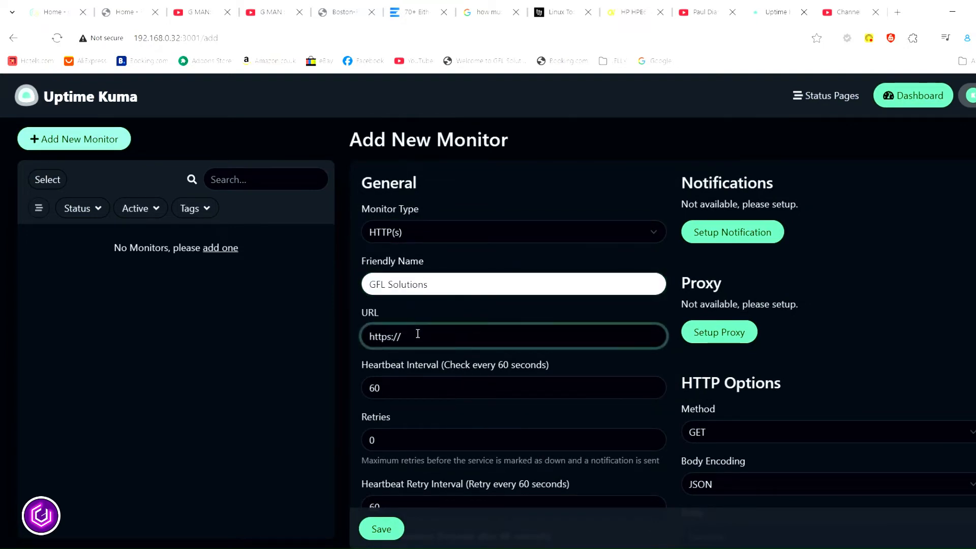
{"action": "left_click", "coordinate": [487, 387]}
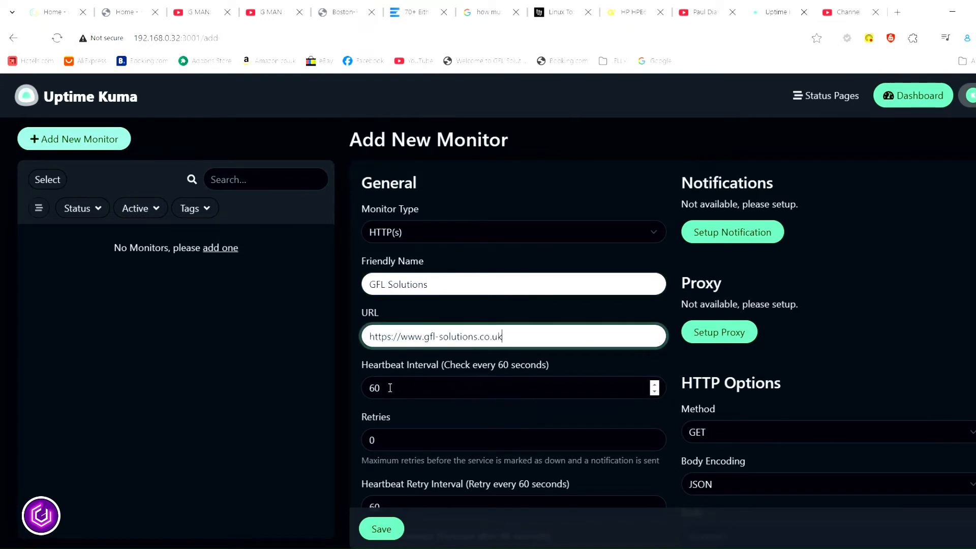
- Set the GFL Solutions monitor's heartbeat interval to 30 seconds and enable Certificate Expiry Notification
{"action": "double_click", "coordinate": [372, 388]}
{"action": "type", "text": "30"}
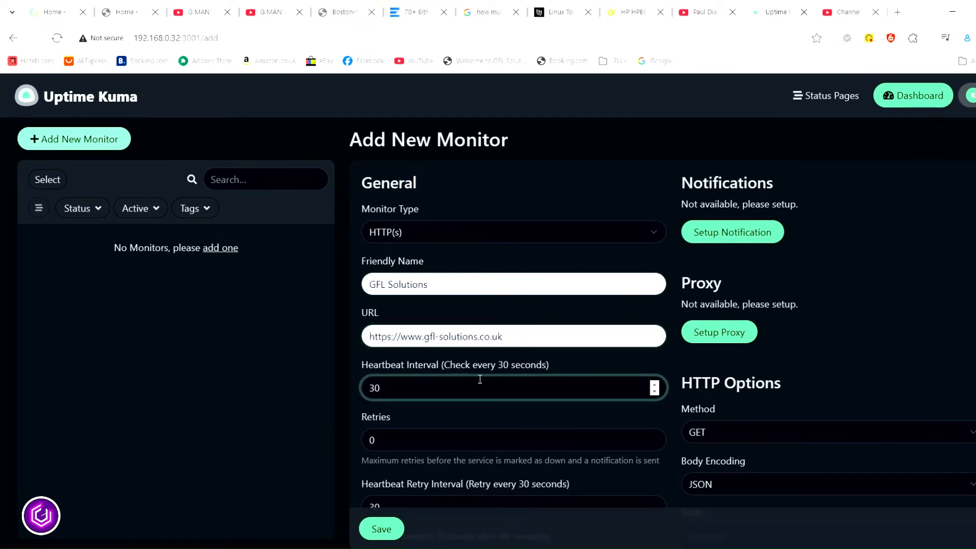
{"action": "scroll", "coordinate": [572, 422], "scroll_direction": "down", "scroll_amount": 3}
{"action": "scroll", "coordinate": [573, 421], "scroll_direction": "down", "scroll_amount": 3}
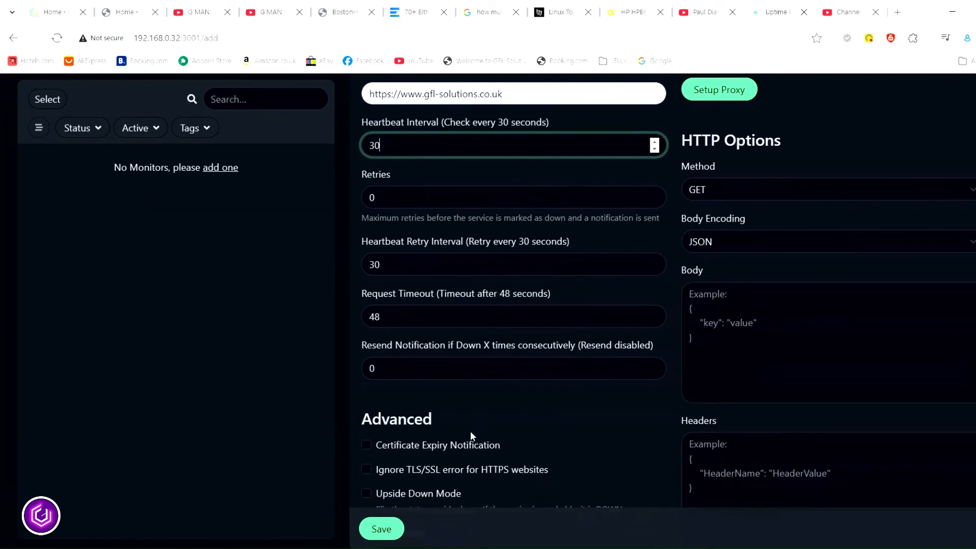
{"action": "left_click", "coordinate": [369, 449]}
{"action": "scroll", "coordinate": [616, 438], "scroll_direction": "down", "scroll_amount": 3}
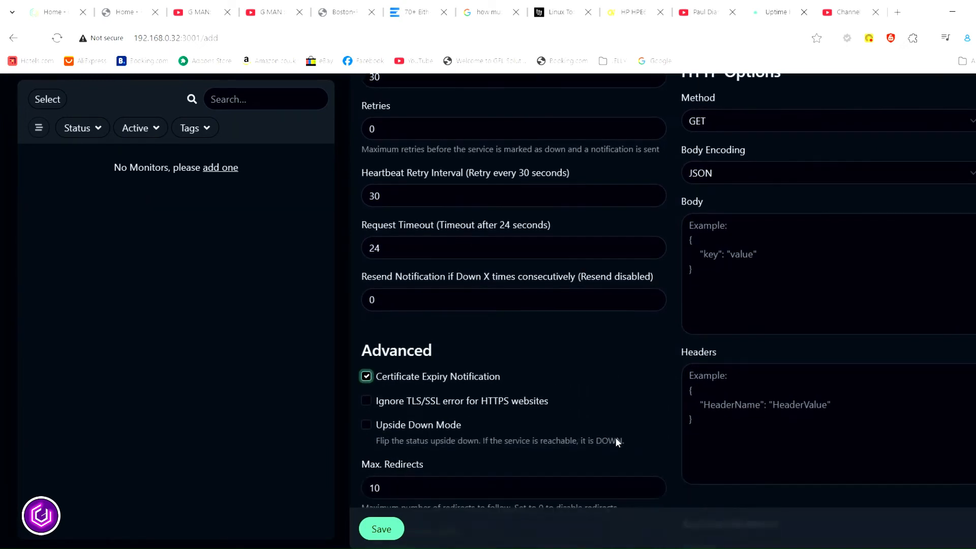
{"action": "scroll", "coordinate": [425, 481], "scroll_direction": "down", "scroll_amount": 3}
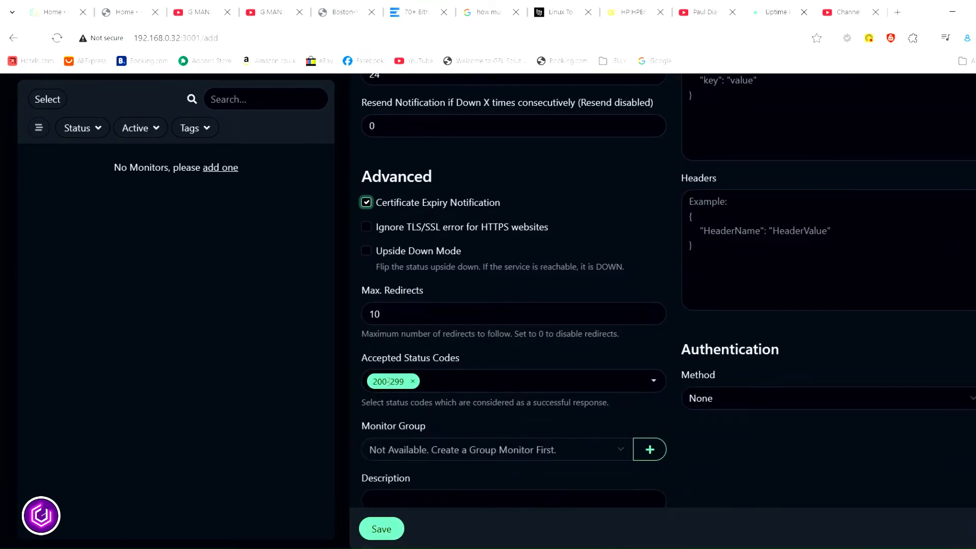
- Save the GFL Solutions monitor and review its status page
{"action": "left_click", "coordinate": [381, 529]}
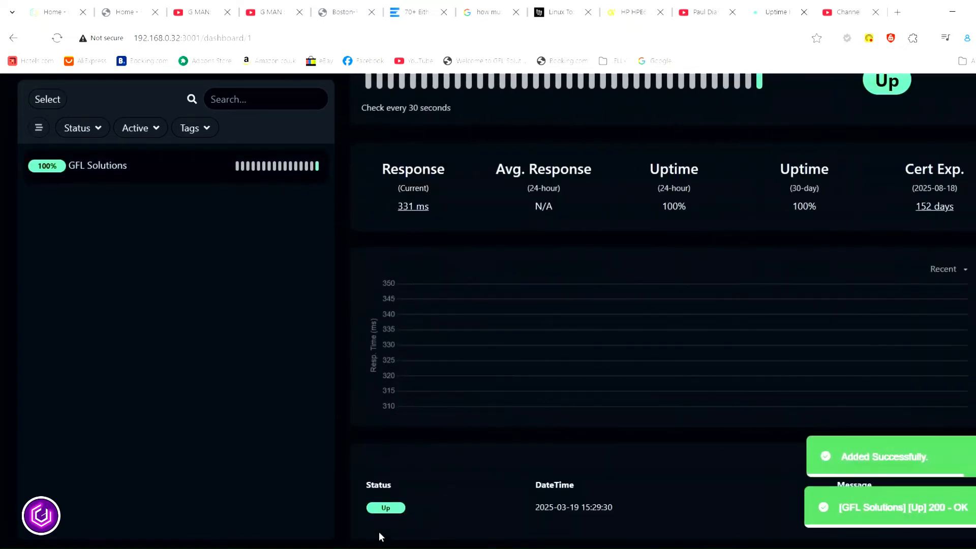
{"action": "scroll", "coordinate": [582, 374], "scroll_direction": "up", "scroll_amount": 3}
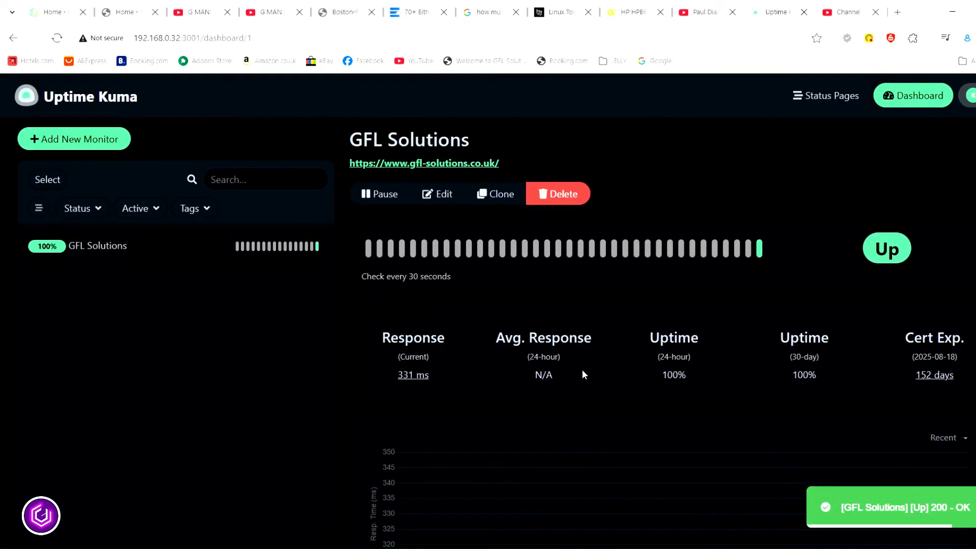
{"action": "scroll", "coordinate": [856, 321], "scroll_direction": "down", "scroll_amount": 3}
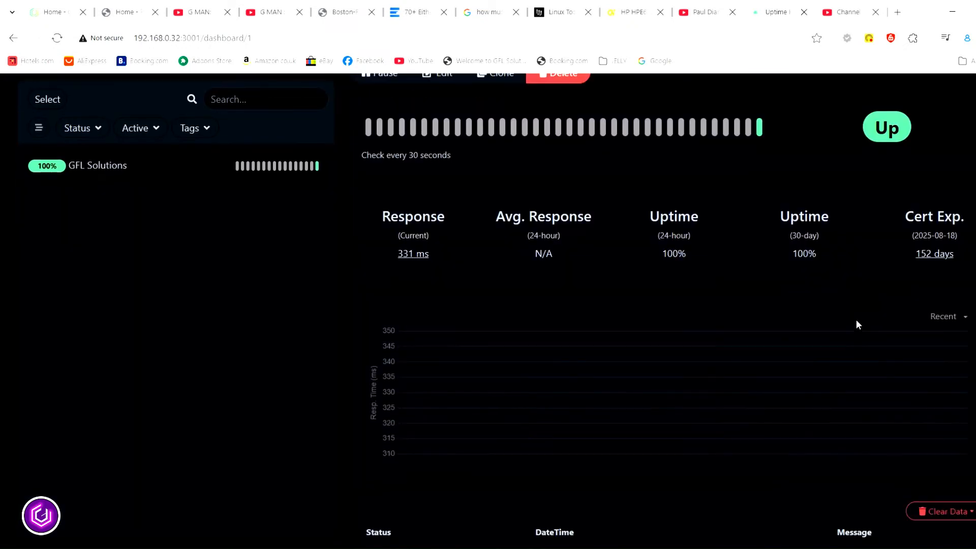
{"action": "scroll", "coordinate": [555, 252], "scroll_direction": "up", "scroll_amount": 3}
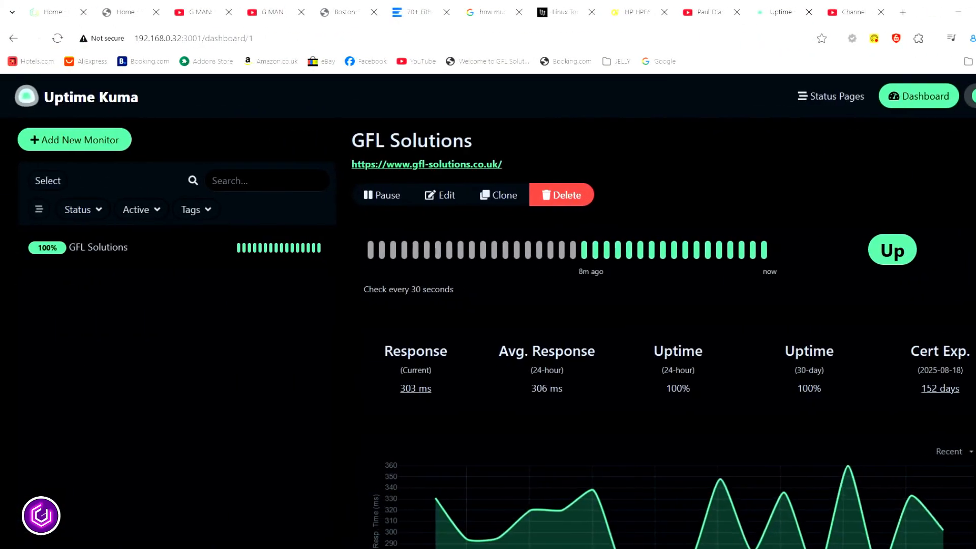
- Add a new Ping monitor named SKY Router with the hostname 192.168.0.1
{"action": "left_click", "coordinate": [63, 144]}
{"action": "left_click", "coordinate": [410, 234]}
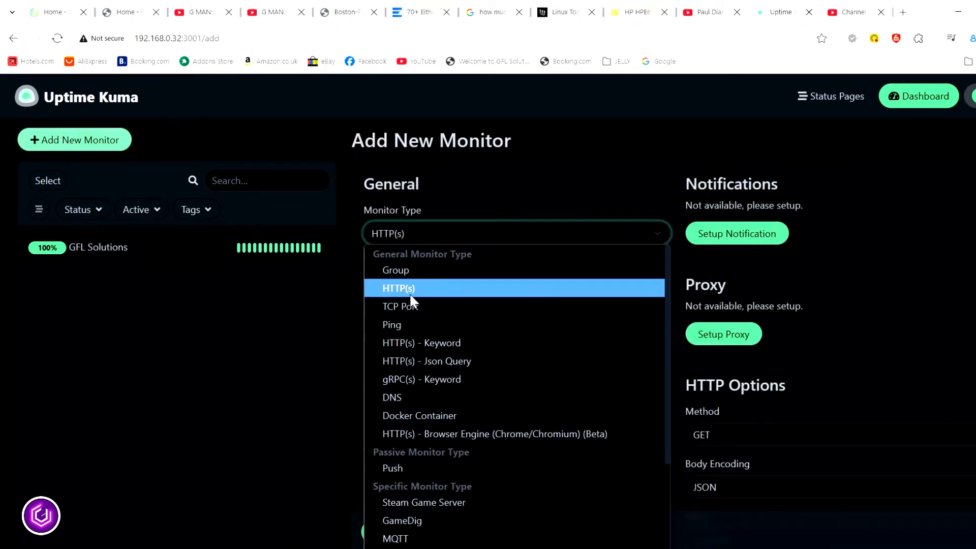
{"action": "left_click", "coordinate": [402, 322]}
{"action": "left_click", "coordinate": [390, 284]}
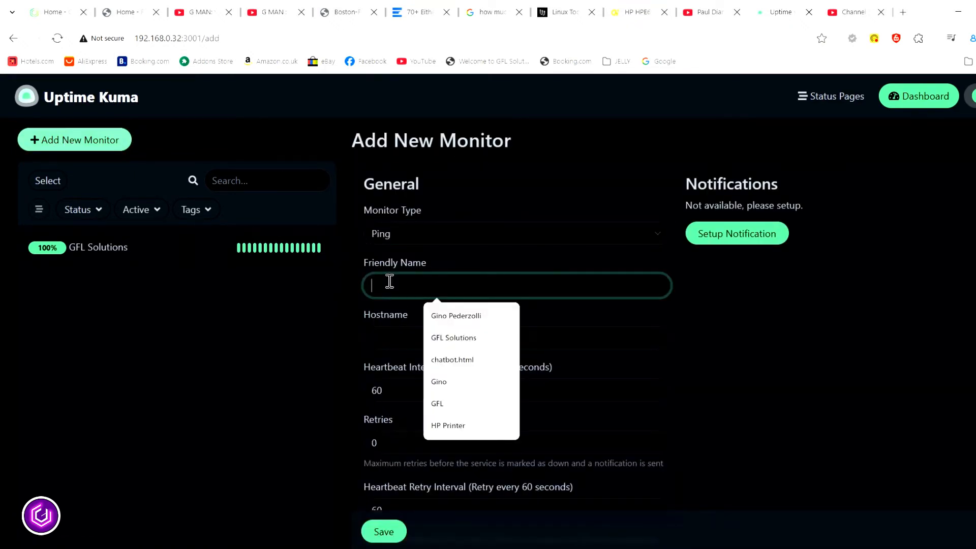
{"action": "type", "text": "SKY"}
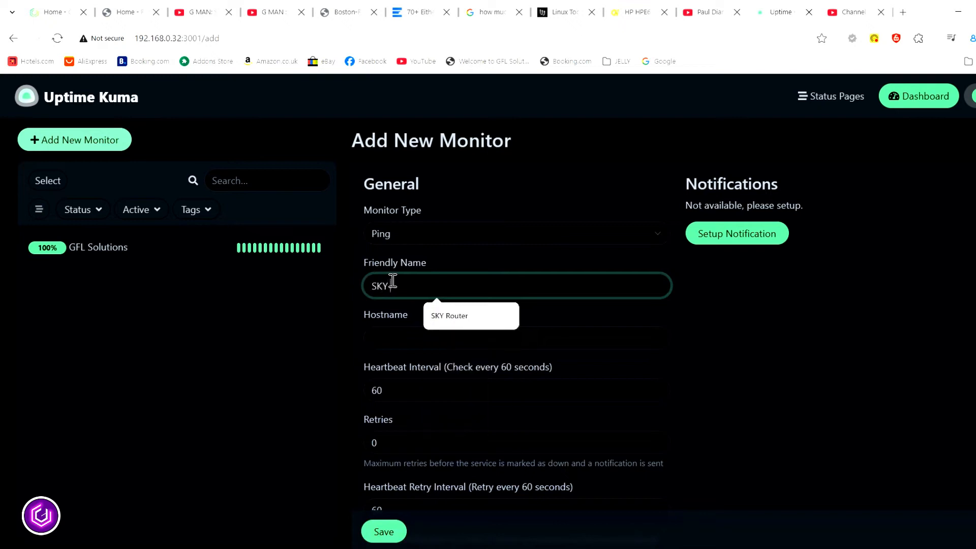
{"action": "type", "text": " Router"}
{"action": "left_click", "coordinate": [425, 336]}
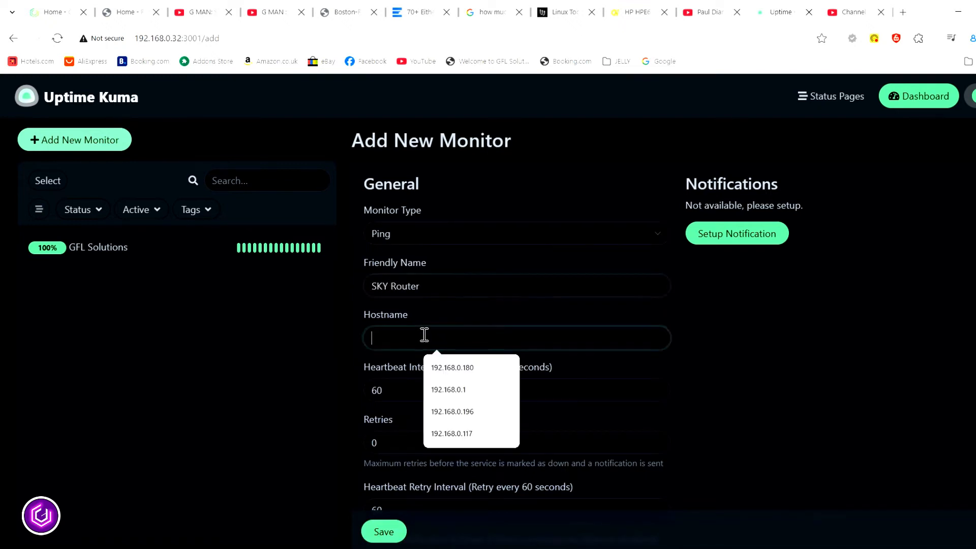
{"action": "left_click", "coordinate": [456, 392]}
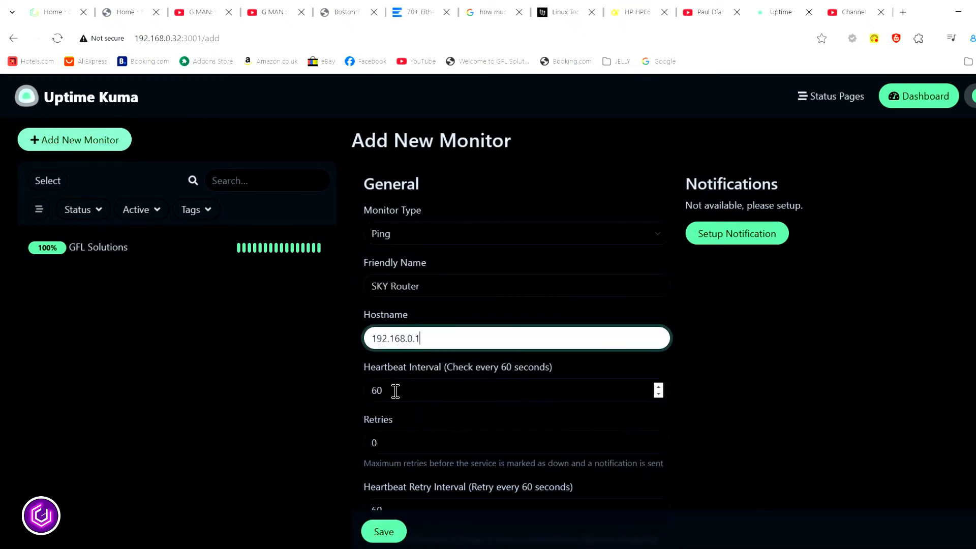
- Set the SKY Router monitor's heartbeat interval to 20 seconds and save the monitor
{"action": "double_click", "coordinate": [371, 395]}
{"action": "type", "text": "20"}
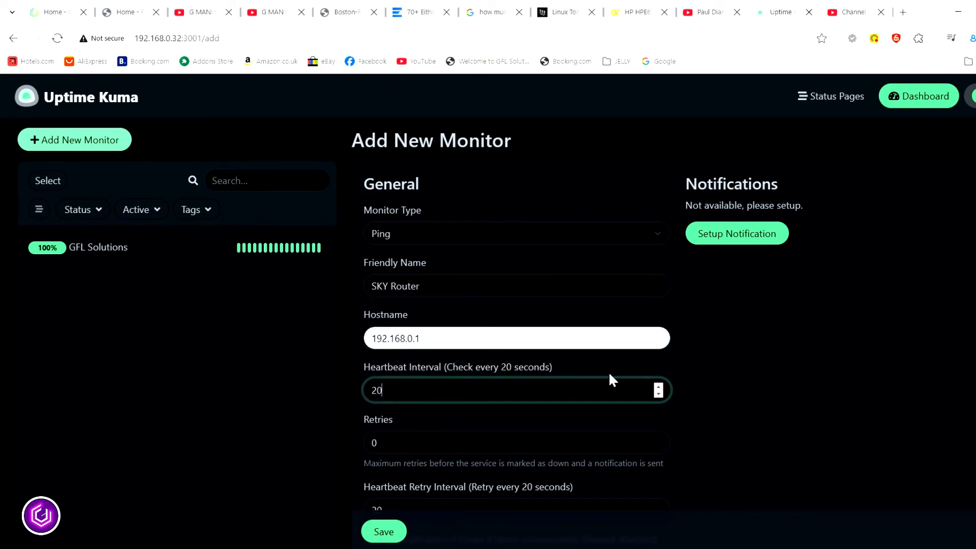
{"action": "scroll", "coordinate": [679, 353], "scroll_direction": "down", "scroll_amount": 6}
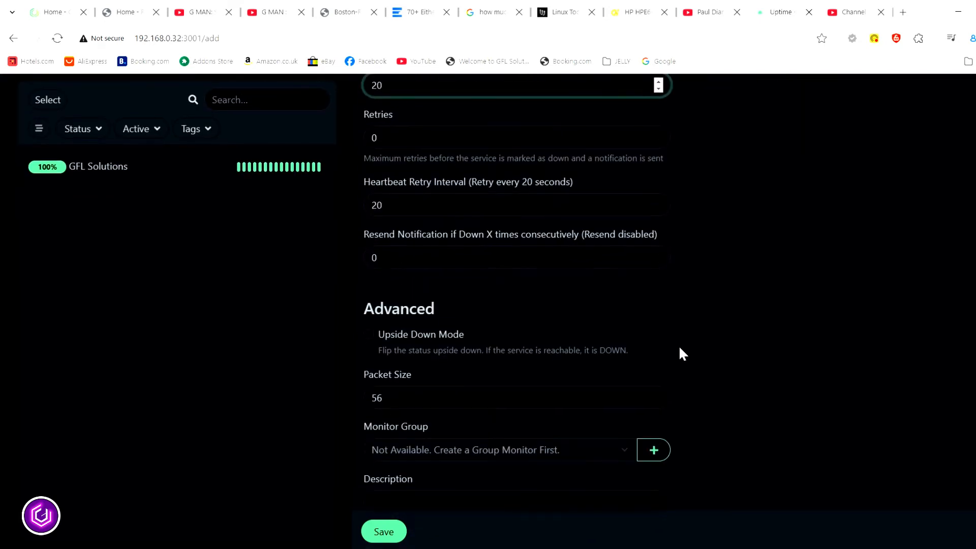
{"action": "scroll", "coordinate": [455, 402], "scroll_direction": "down", "scroll_amount": 2}
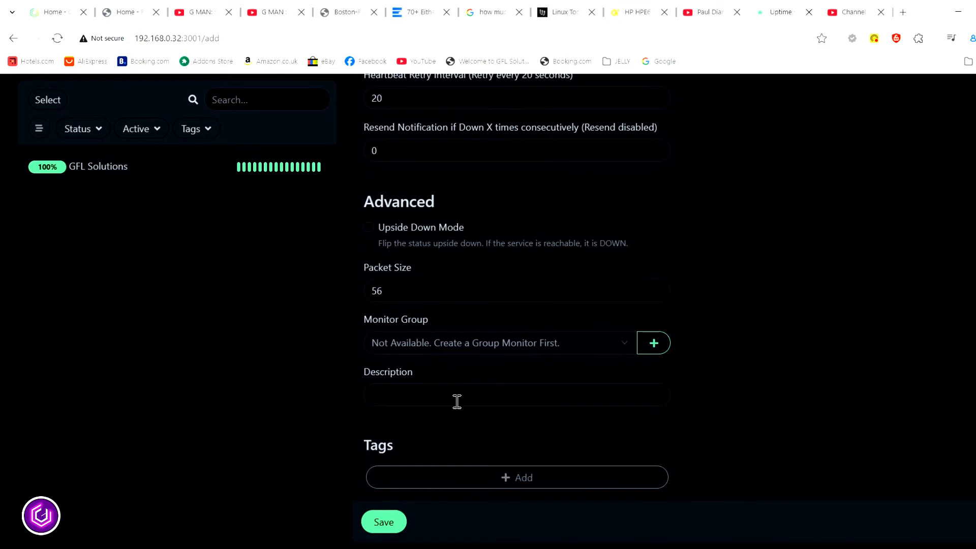
{"action": "left_click", "coordinate": [384, 522]}
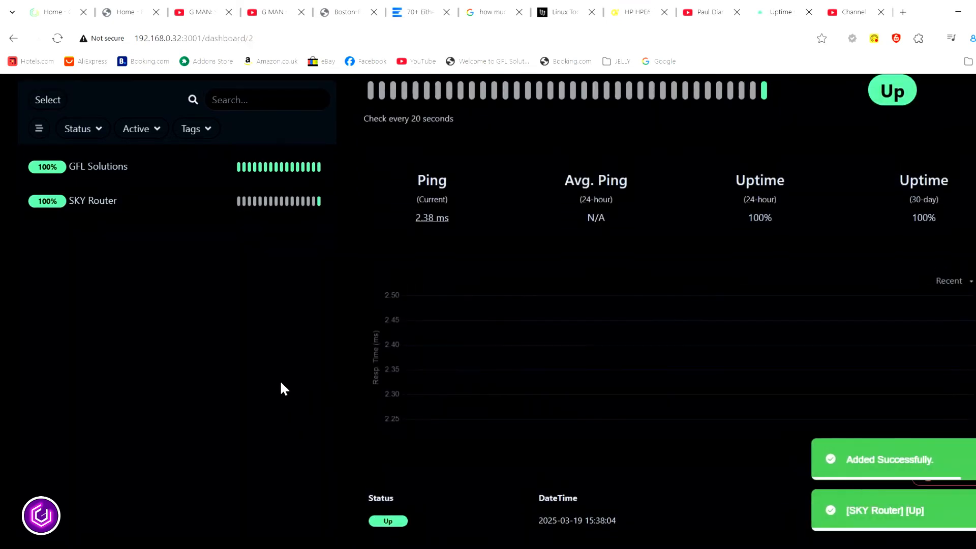
- Review the GFL Solutions monitor's status details and return to the dashboard overview
{"action": "scroll", "coordinate": [283, 390], "scroll_direction": "up", "scroll_amount": 2}
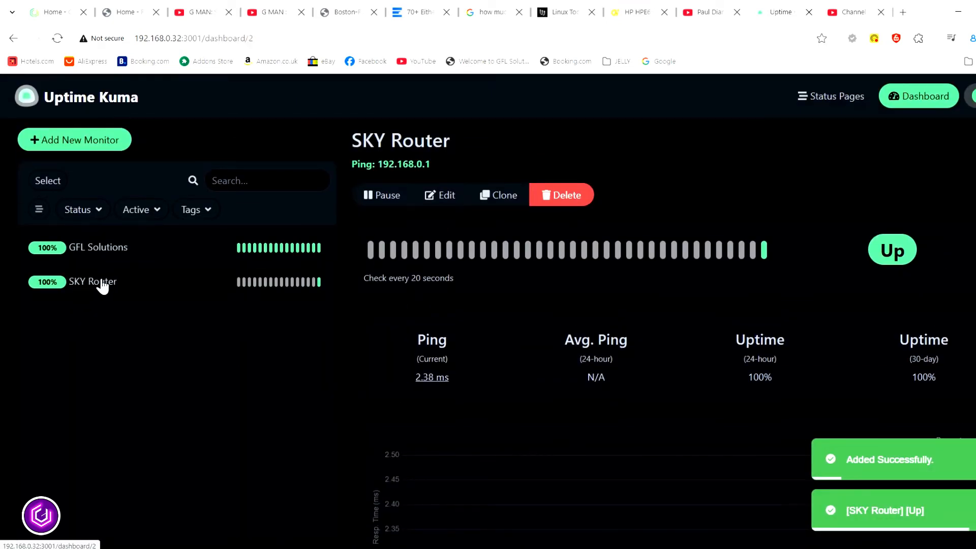
{"action": "left_click", "coordinate": [121, 251]}
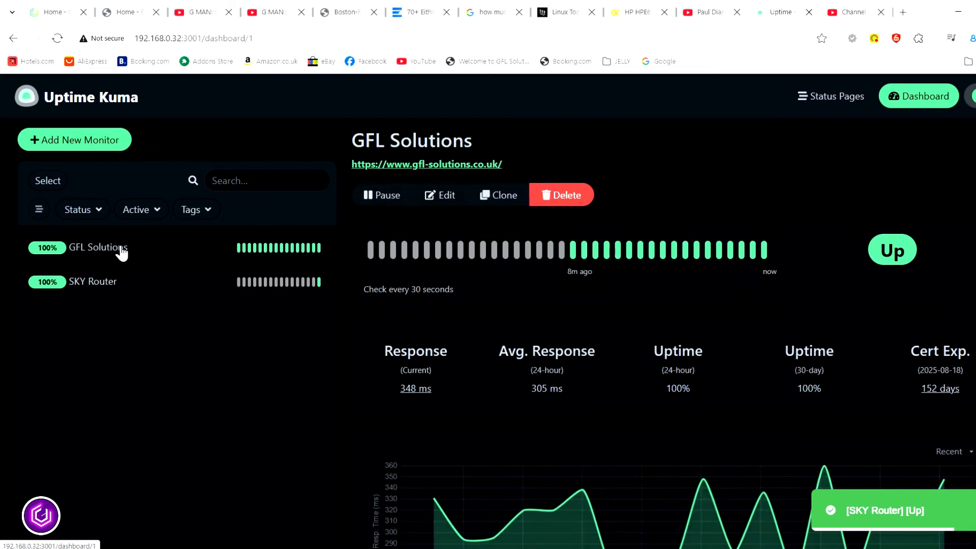
{"action": "left_click", "coordinate": [910, 100]}
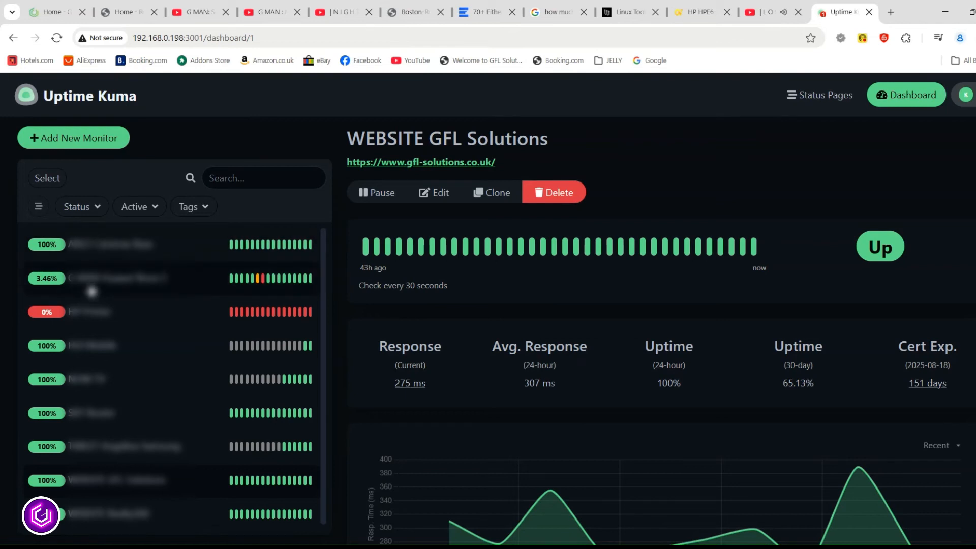
- Examine the status details of the Huawei Nova 5, NOW TV and WEBSITE GFL Solutions monitors on the 192.168.0.198 instance
{"action": "left_click", "coordinate": [92, 291]}
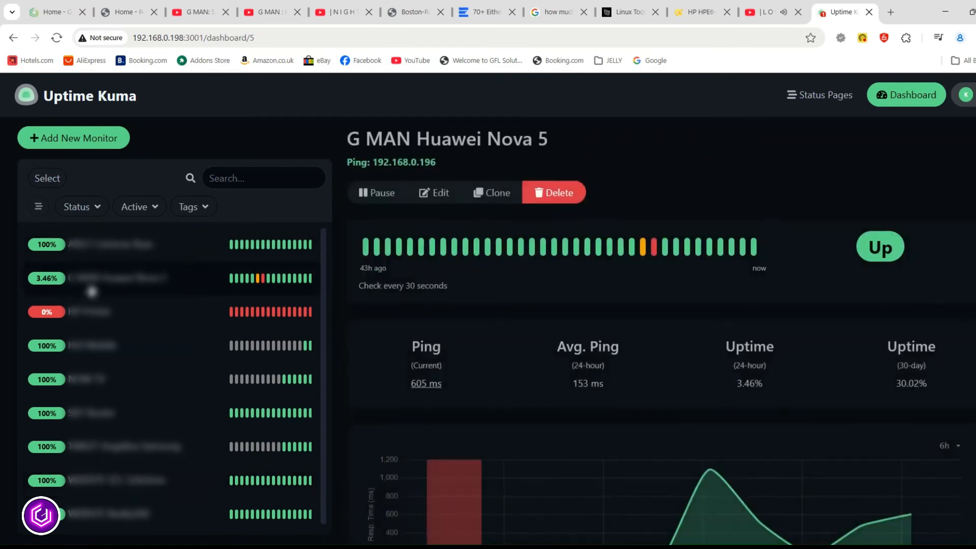
{"action": "left_click", "coordinate": [80, 389]}
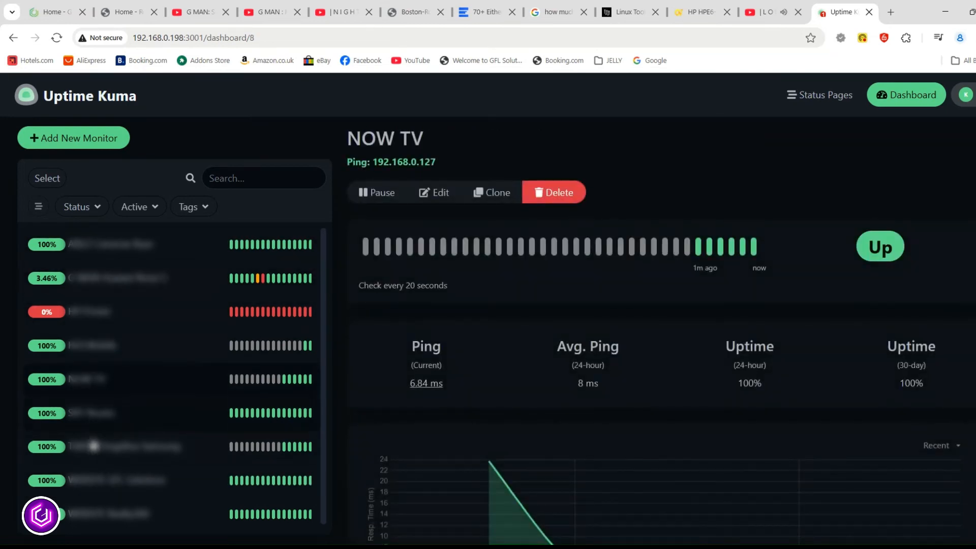
{"action": "left_click", "coordinate": [96, 481]}
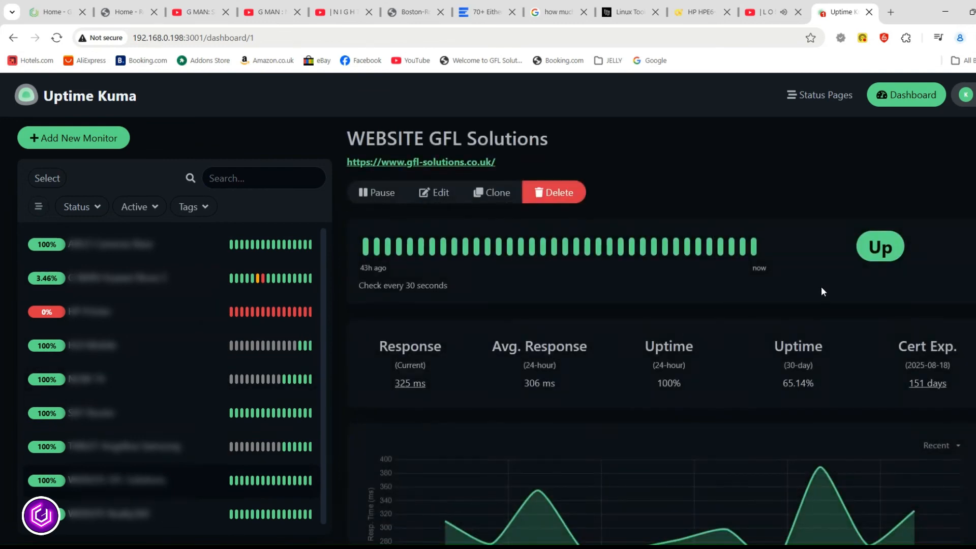
{"action": "scroll", "coordinate": [864, 289], "scroll_direction": "down", "scroll_amount": 2}
{"action": "scroll", "coordinate": [867, 292], "scroll_direction": "up", "scroll_amount": 2}
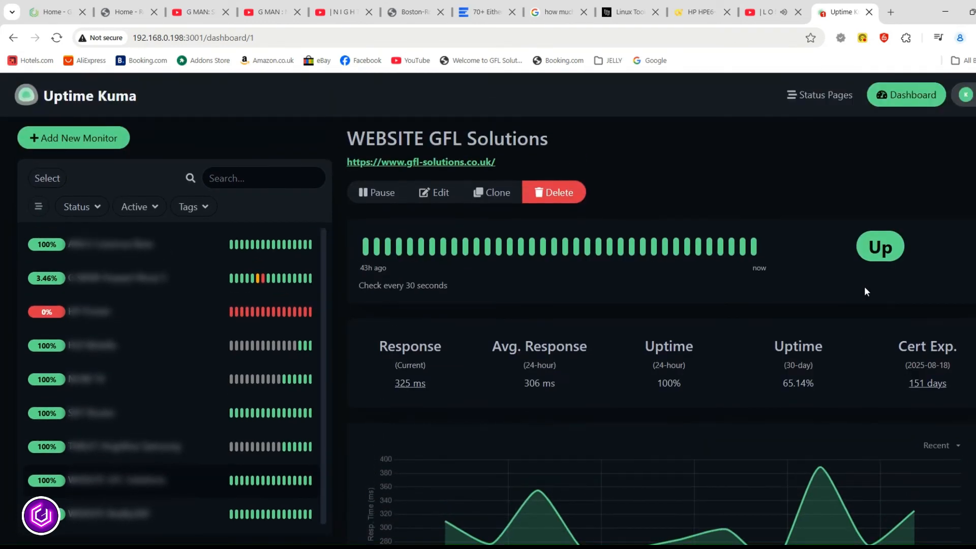